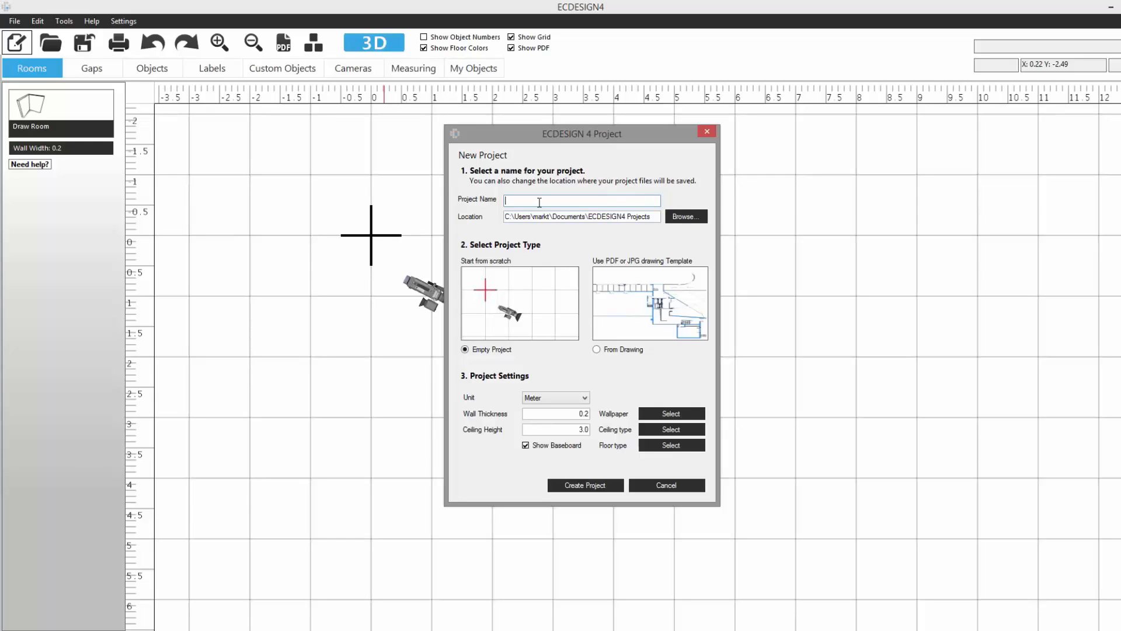
Create a project named "My project 2" that starts from a PDF or JPG drawing template.
text(My project 2)
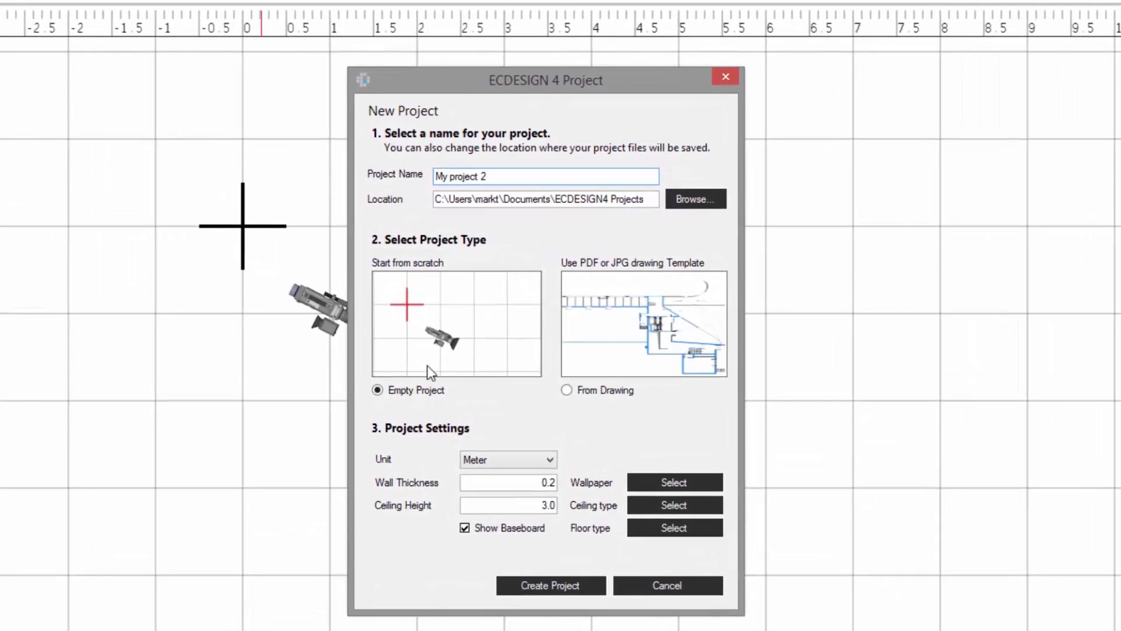
click(567, 390)
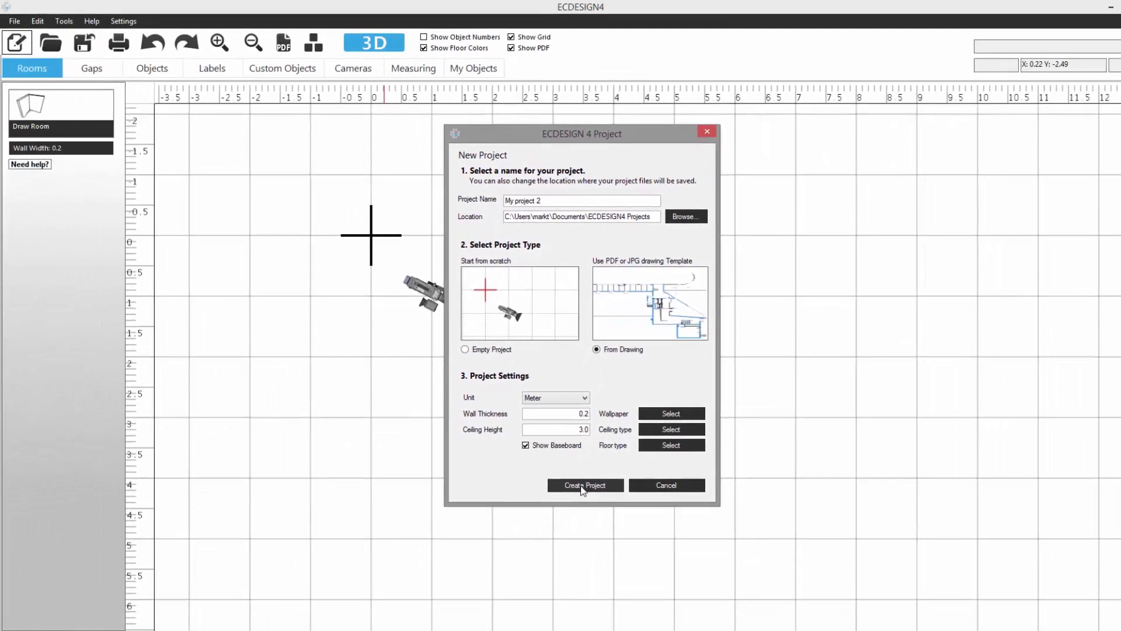
click(583, 487)
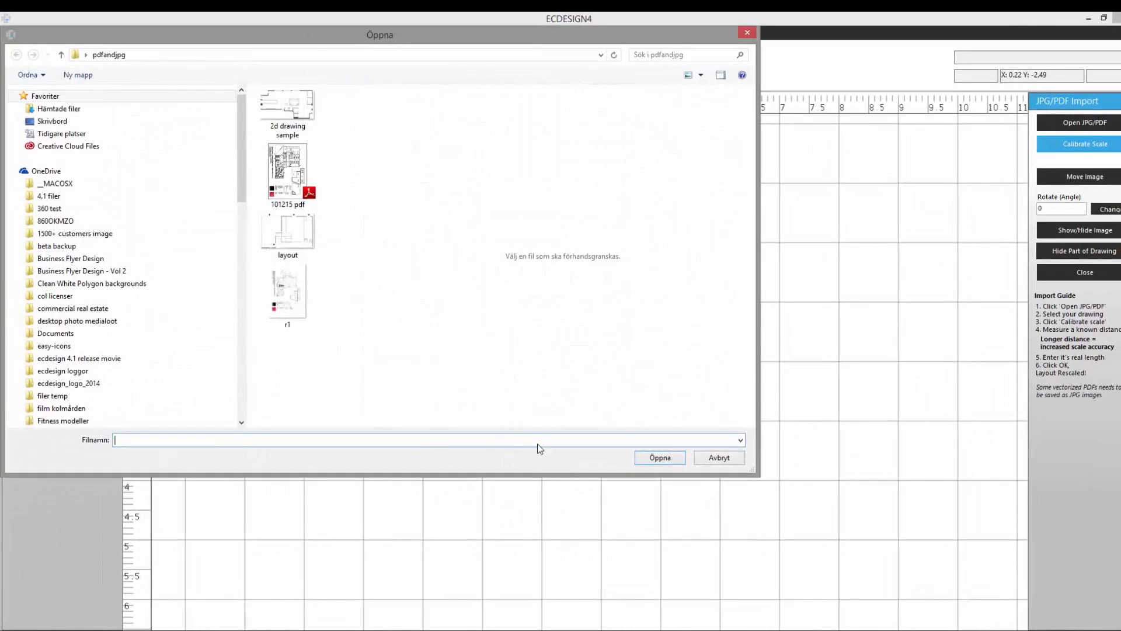
Import the "layout" drawing from the pdfandjpg folder and turn off the grid display.
click(310, 243)
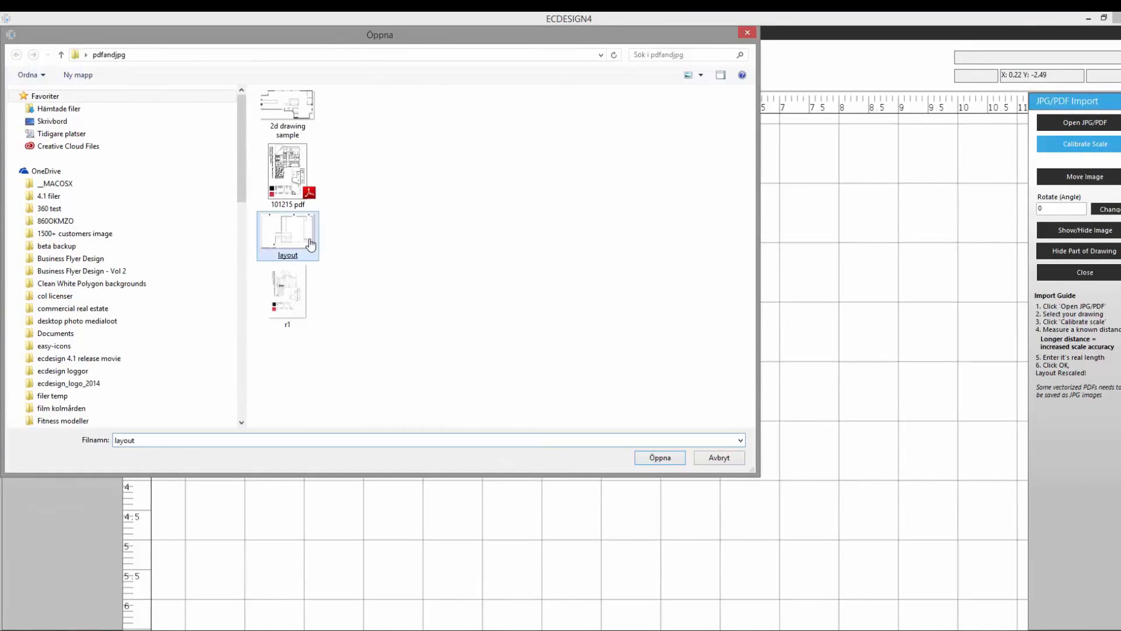
double_click(310, 243)
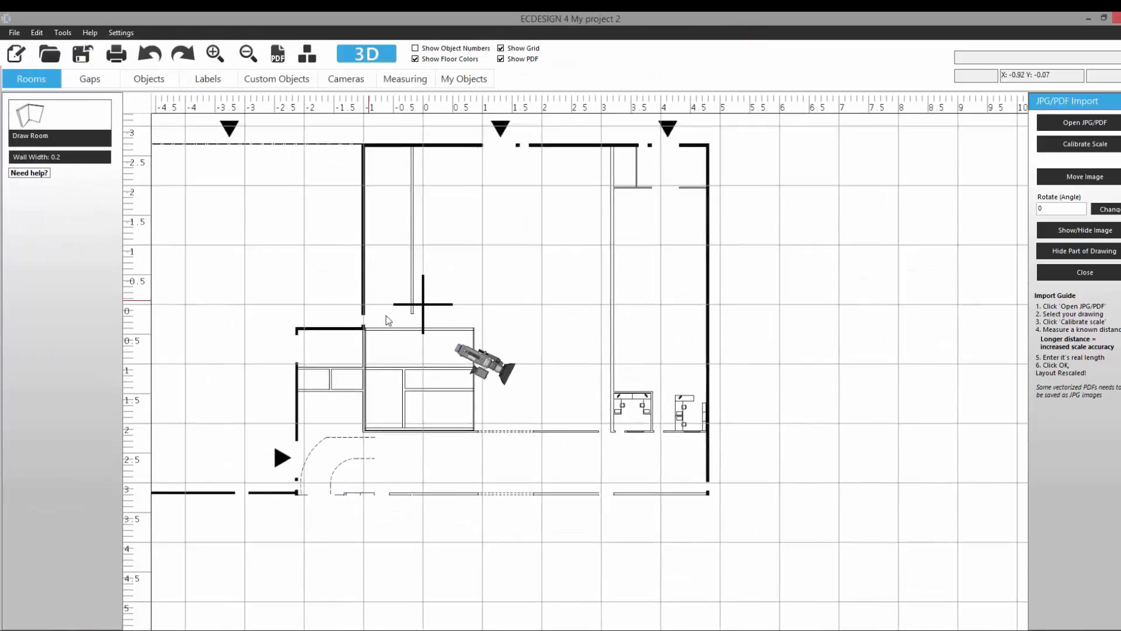
middle_drag(386, 316, 474, 345)
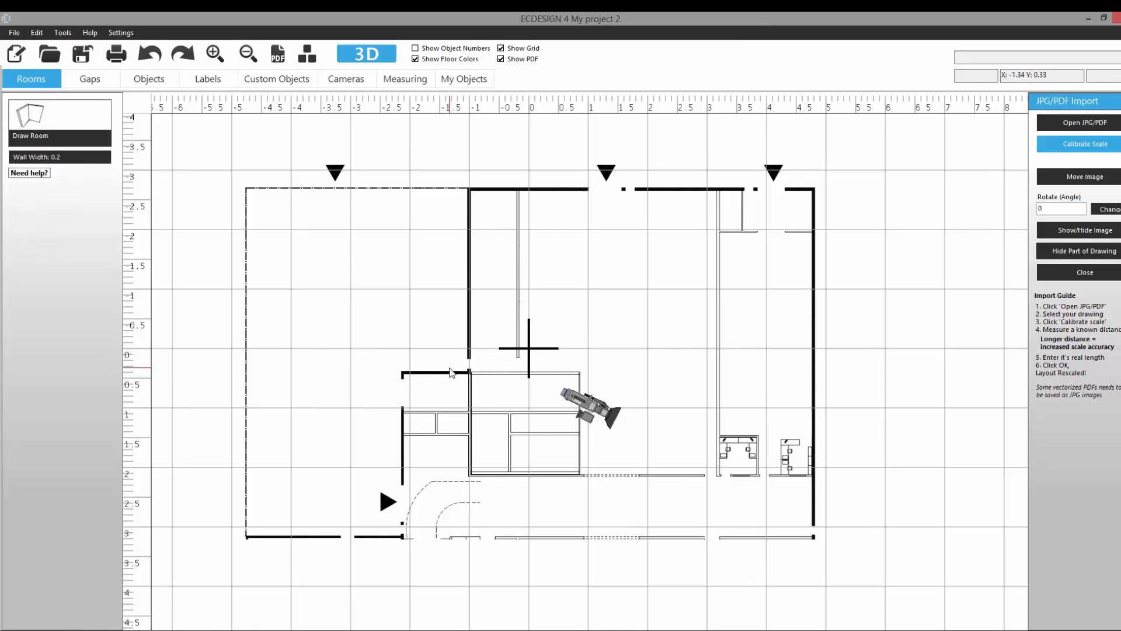
click(501, 48)
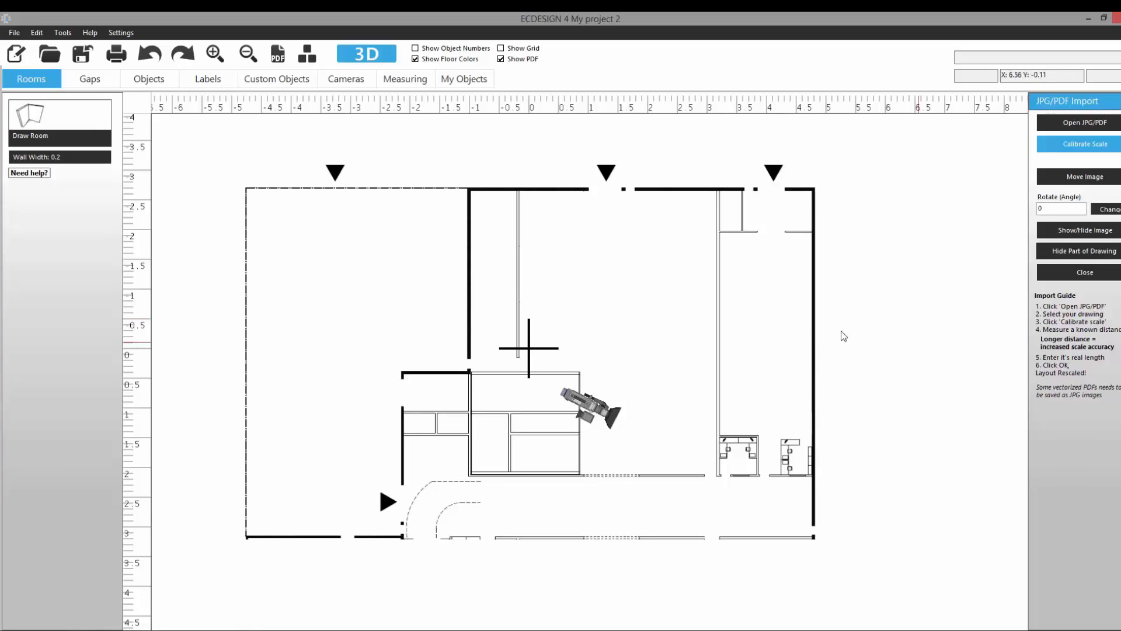
Calibrate the drawing's scale by measuring the opening below the middle arrow in the upper wall and setting its length to 3 m.
drag(631, 213, 594, 240)
scroll(595, 241, up, 1)
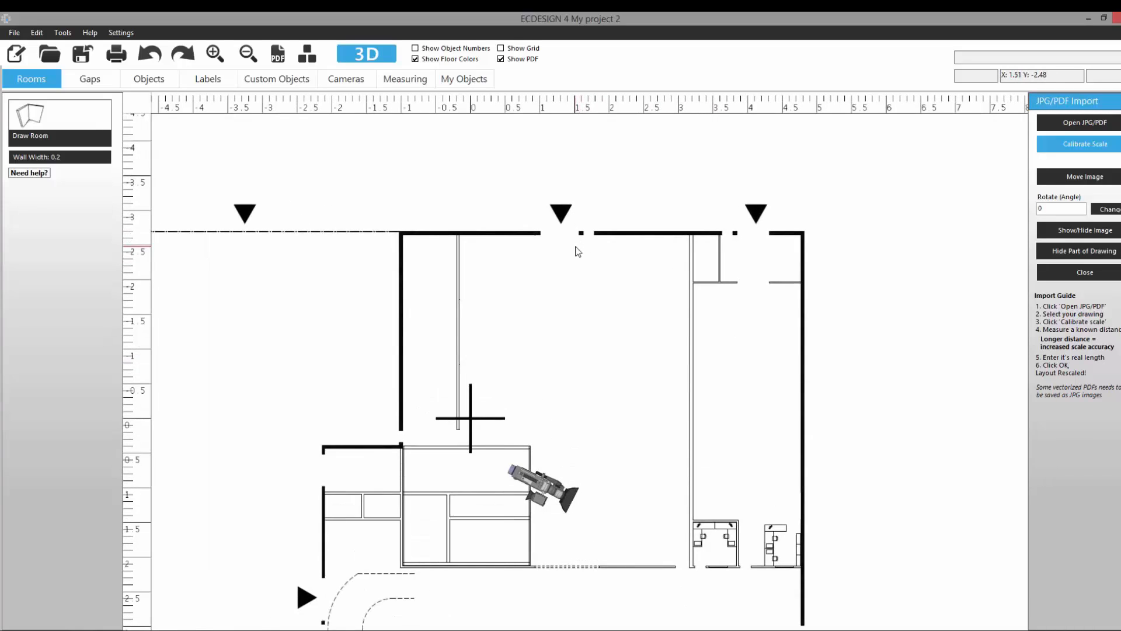
scroll(564, 252, up, 4)
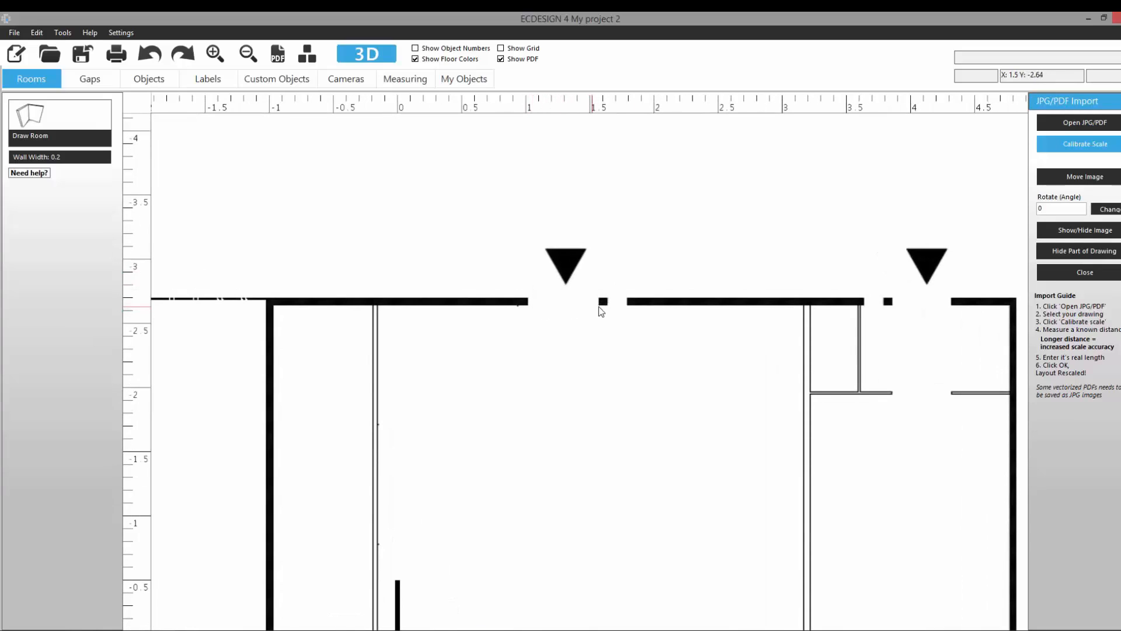
scroll(584, 311, up, 2)
scroll(578, 314, up, 1)
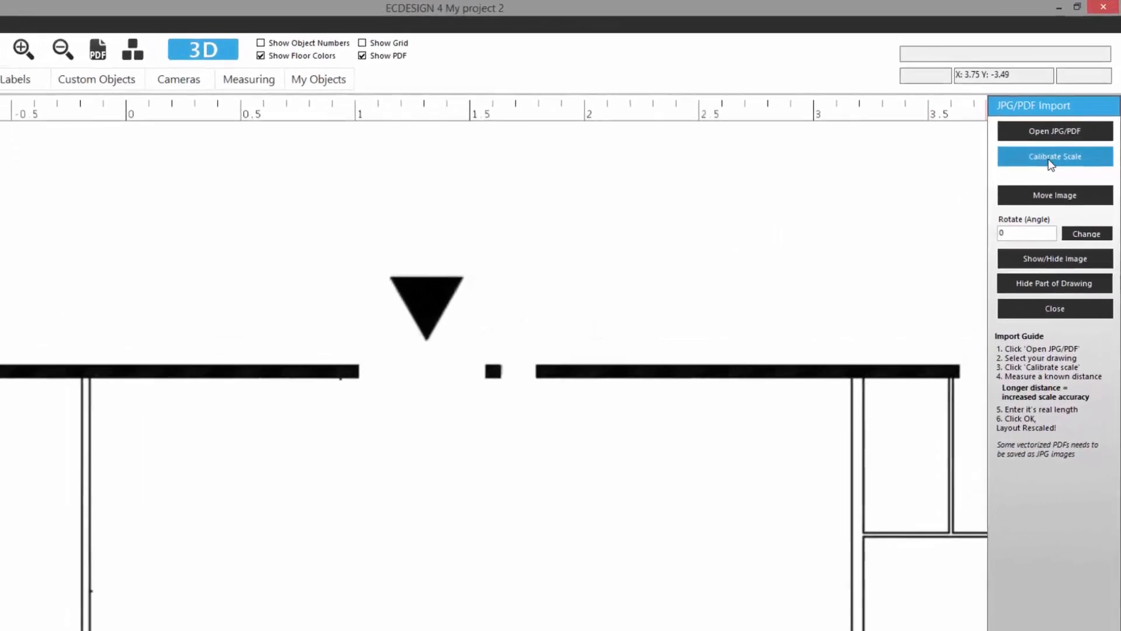
click(1016, 208)
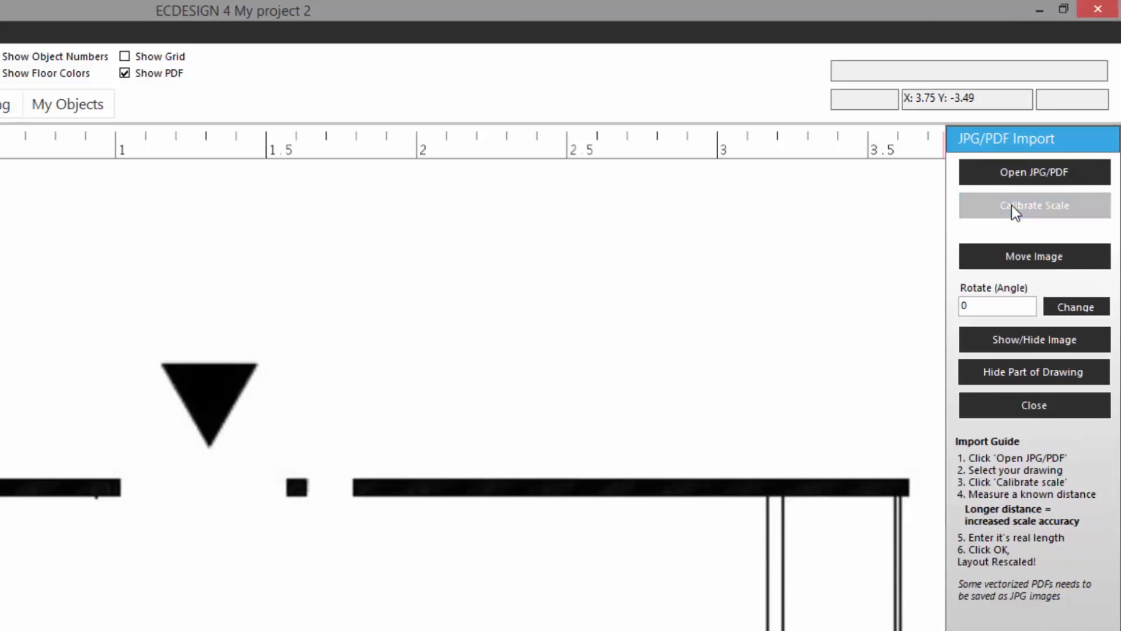
click(121, 491)
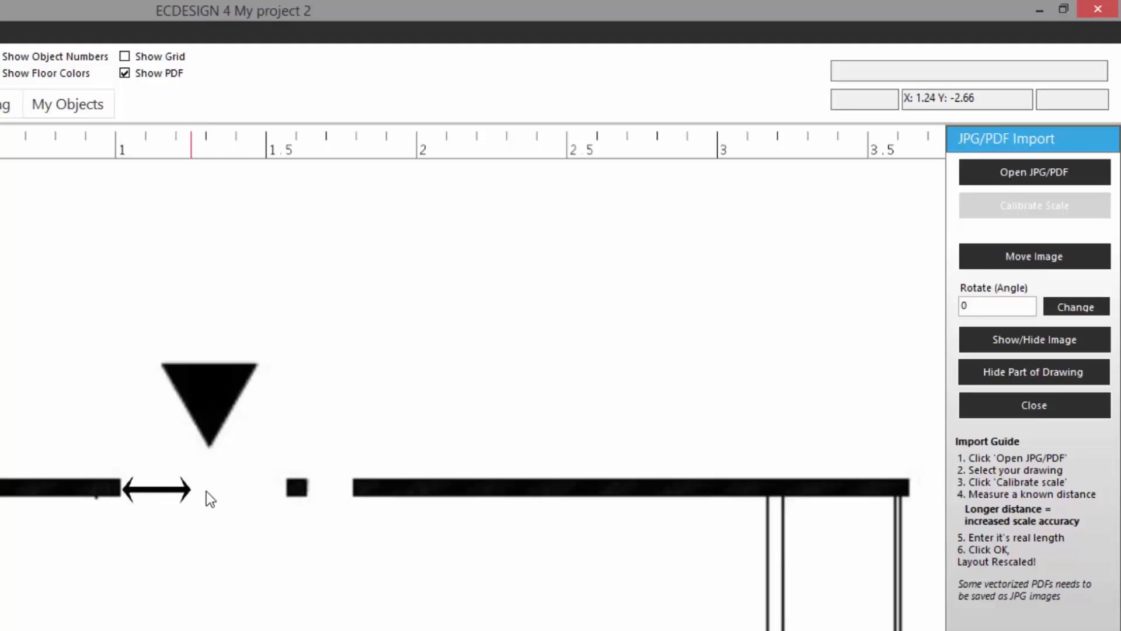
click(288, 490)
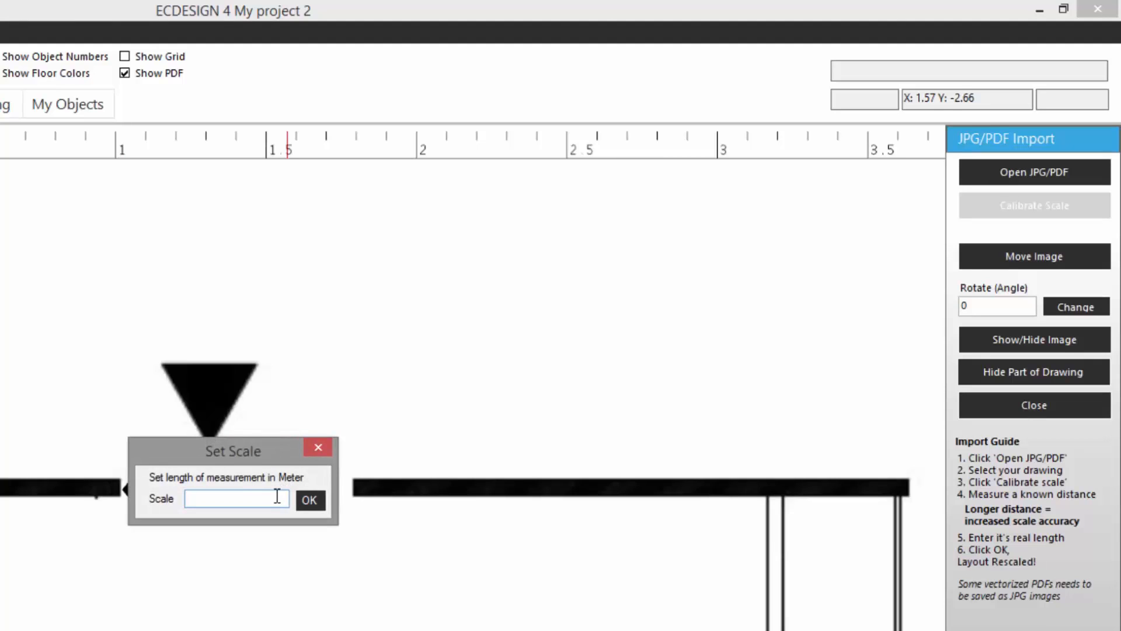
text(3)
click(302, 500)
Place an E-TRxe treadmill from the Star Trac E Series Cardio library against the upper wall, beside the middle entrance.
scroll(300, 500, down, 5)
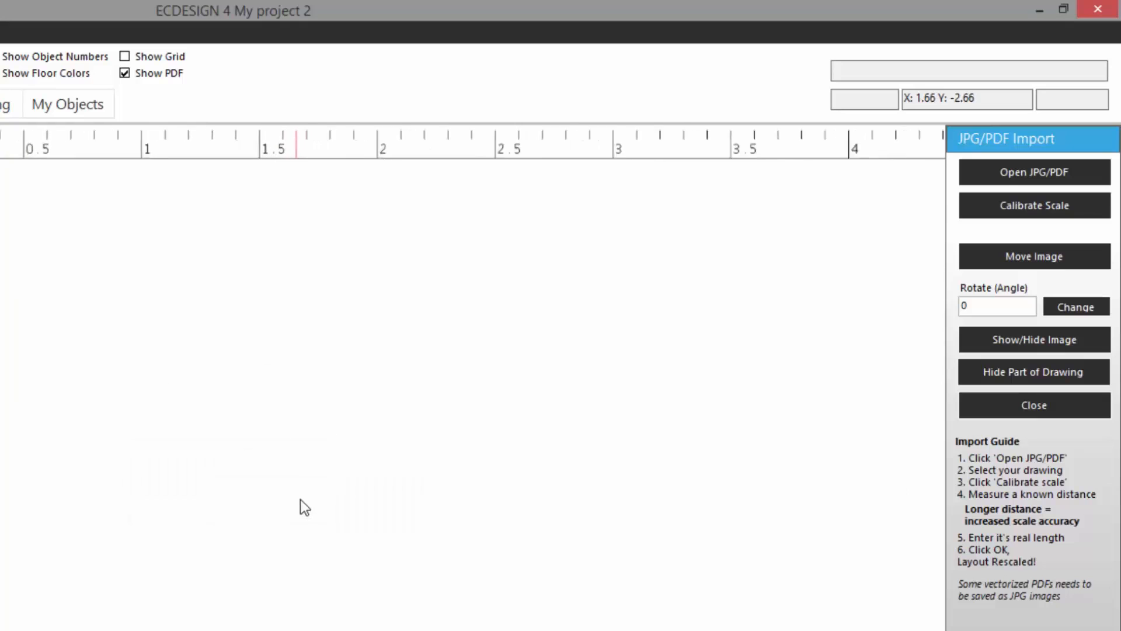
scroll(300, 499, down, 4)
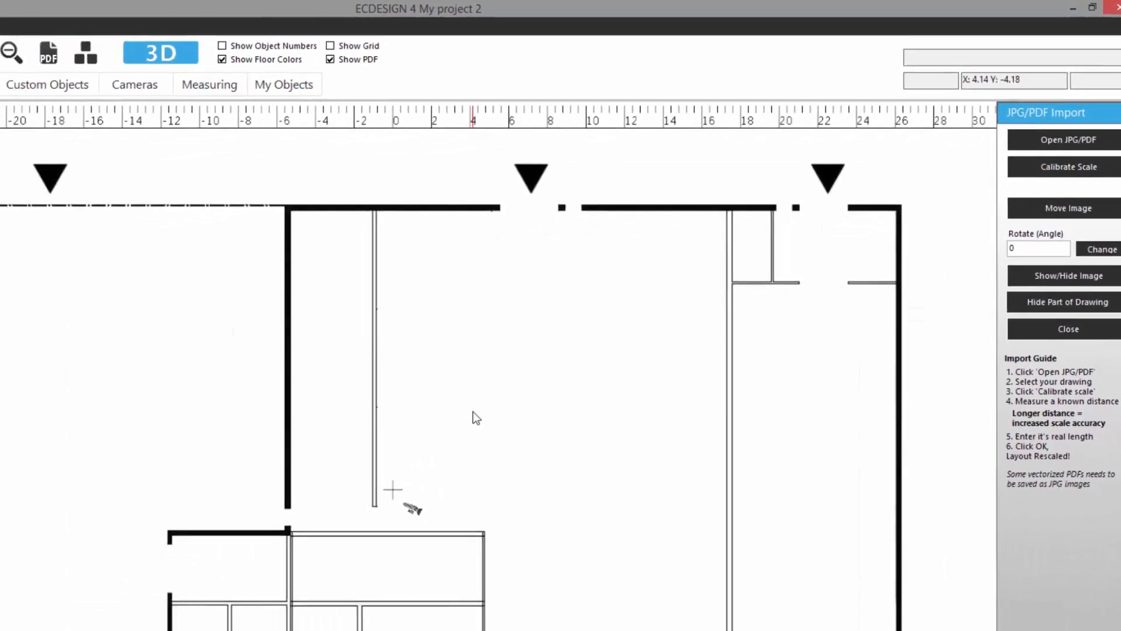
scroll(476, 418, down, 2)
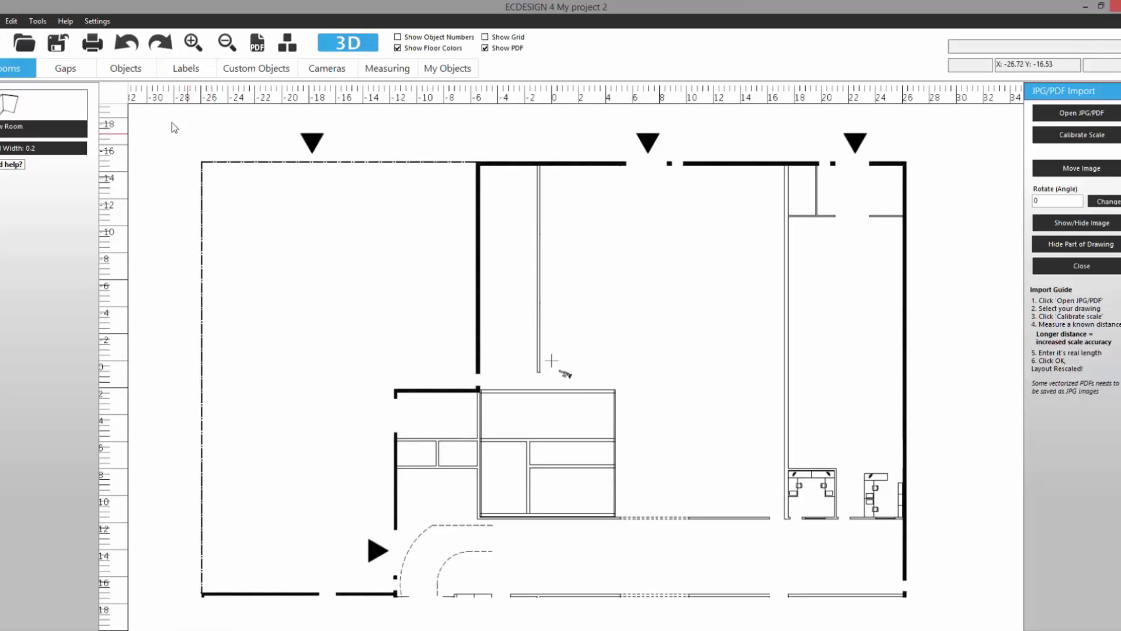
click(127, 71)
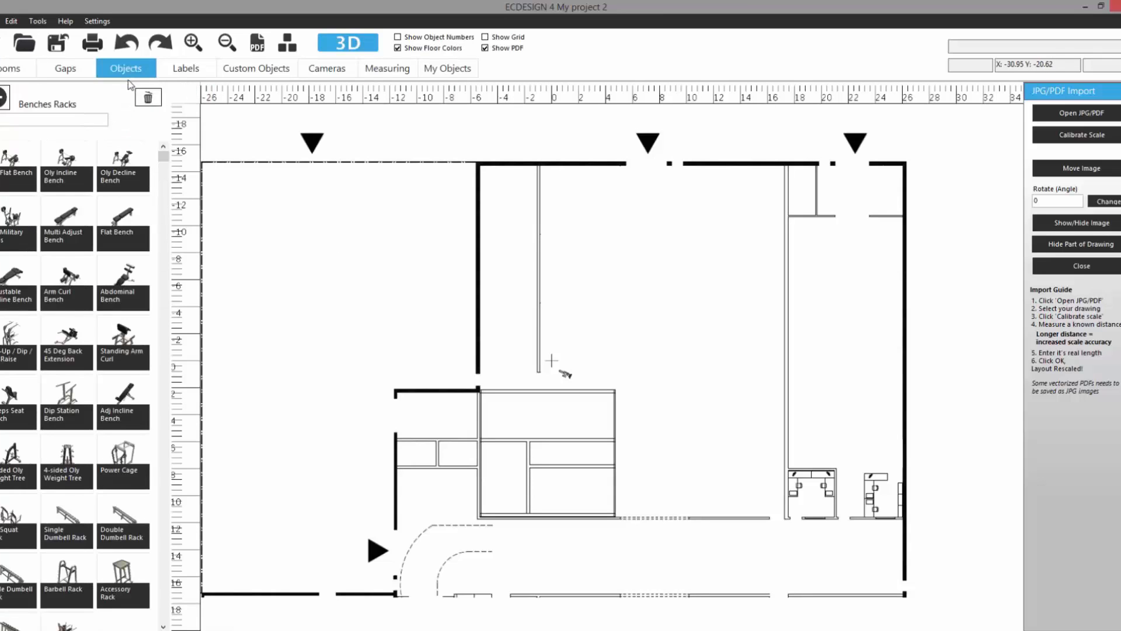
click(4, 99)
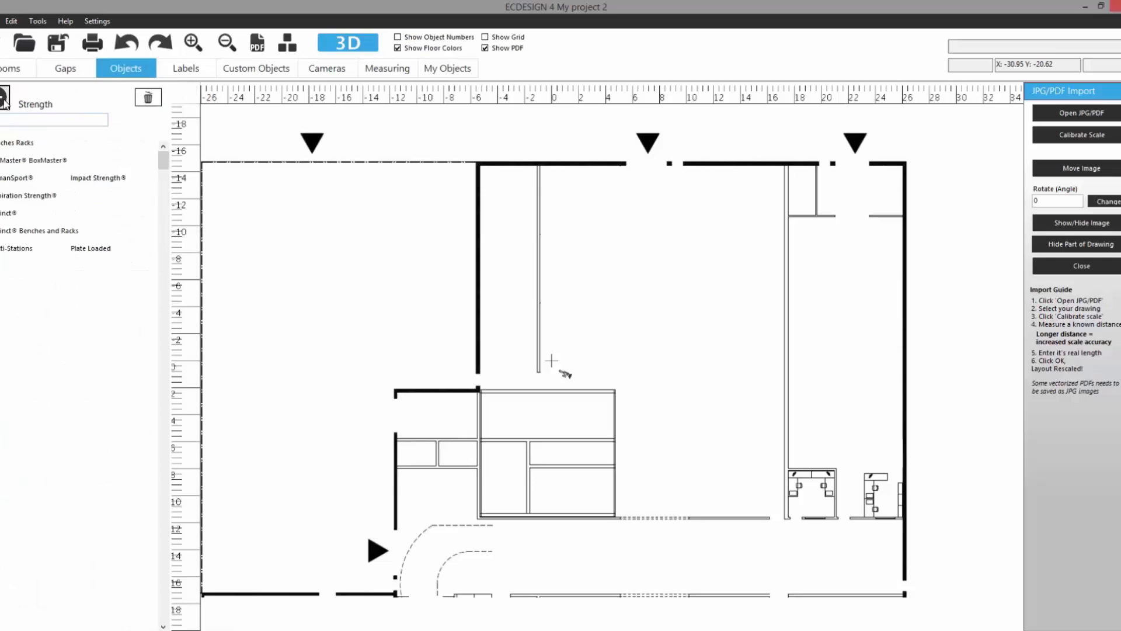
click(4, 99)
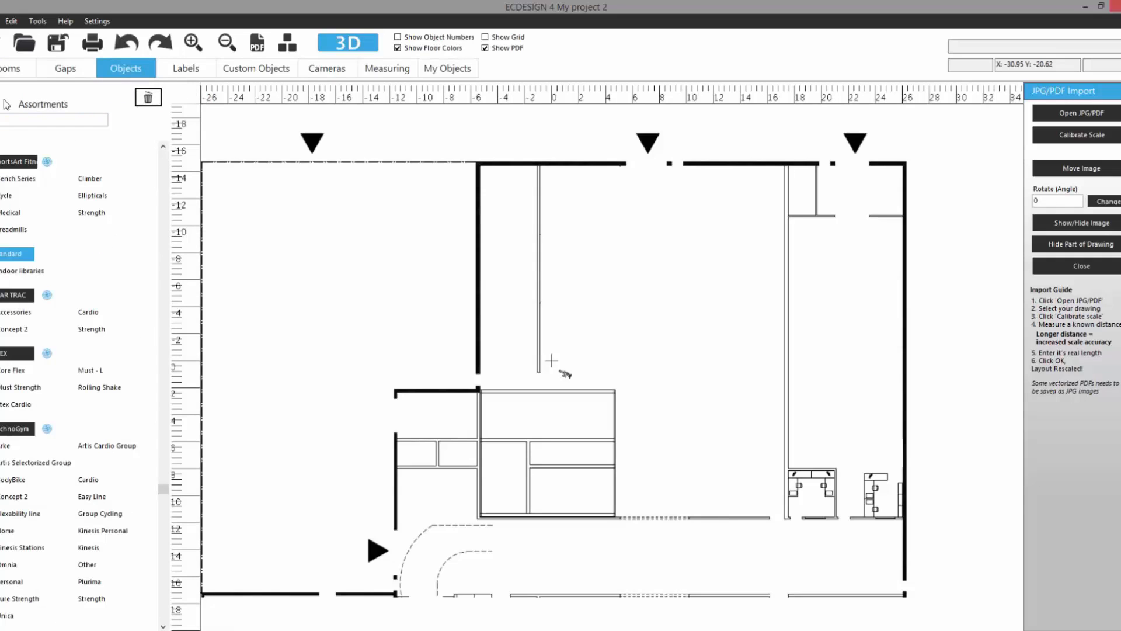
click(87, 310)
click(14, 153)
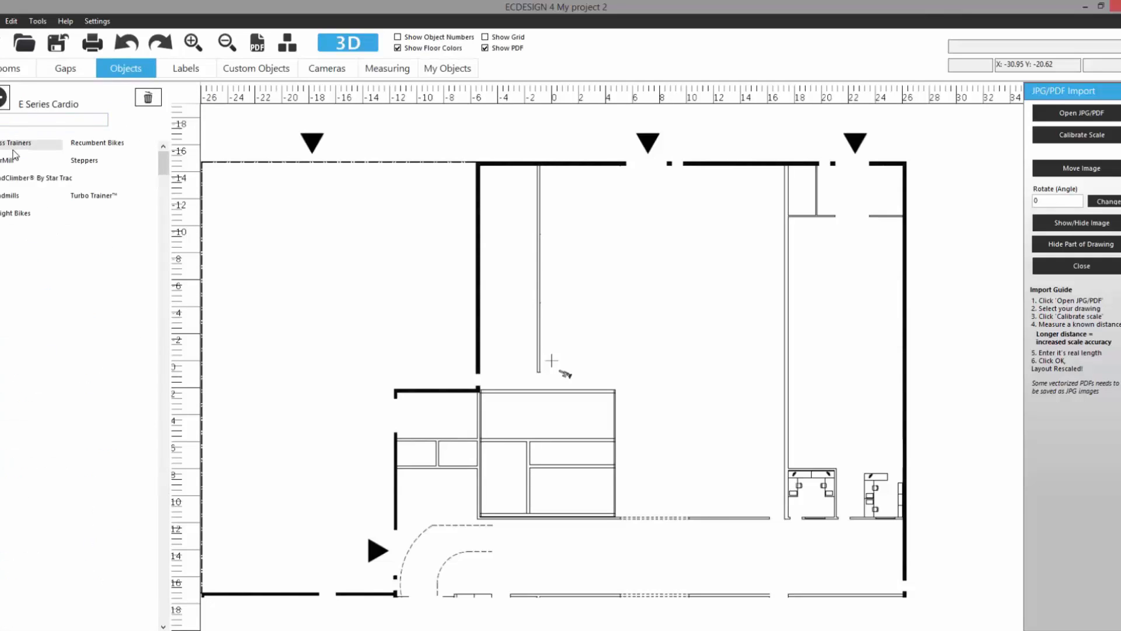
click(12, 201)
drag(64, 162, 701, 193)
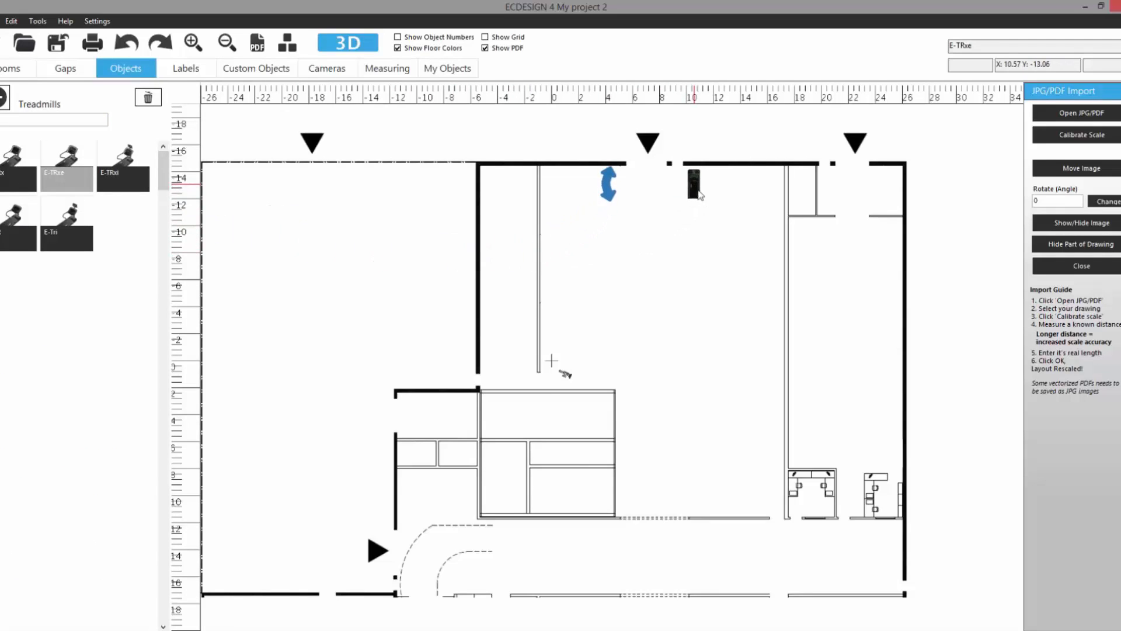
Duplicate the treadmill four times in a row along the upper wall toward the inner partition, at 1.4 m centre distance.
scroll(703, 240, up, 1)
scroll(703, 240, up, 1)
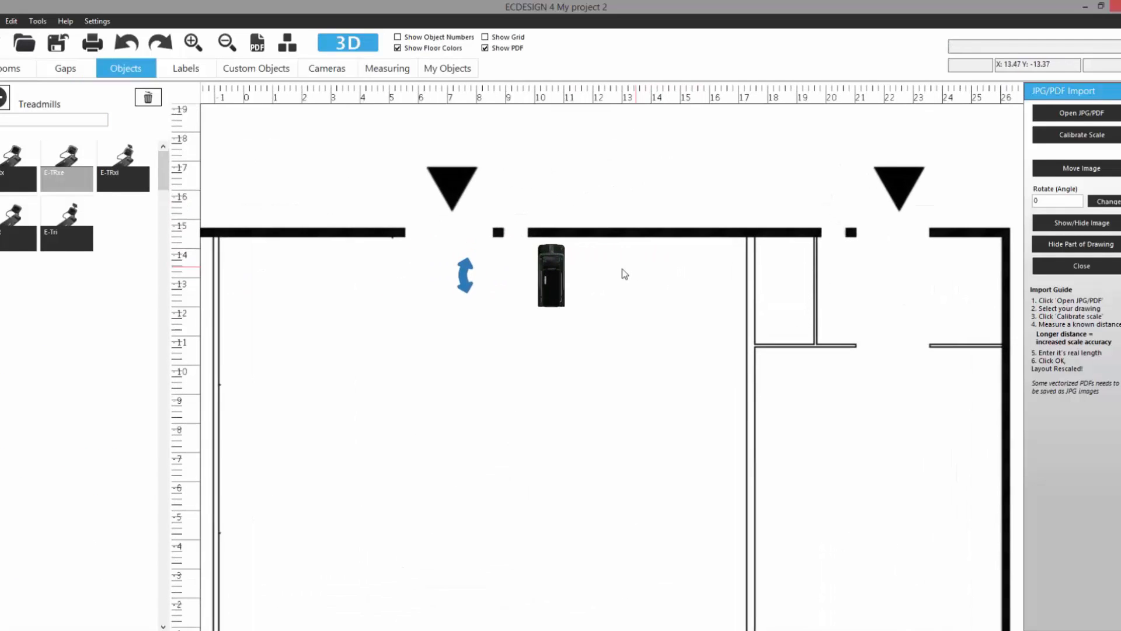
click(557, 280)
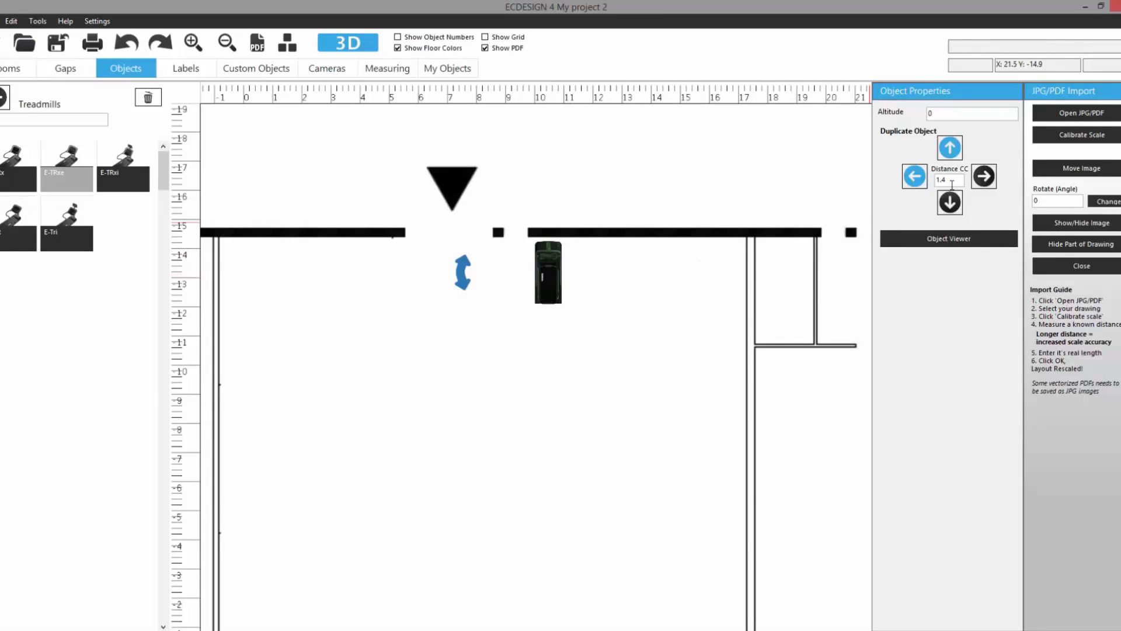
click(985, 176)
click(985, 177)
click(985, 176)
click(985, 177)
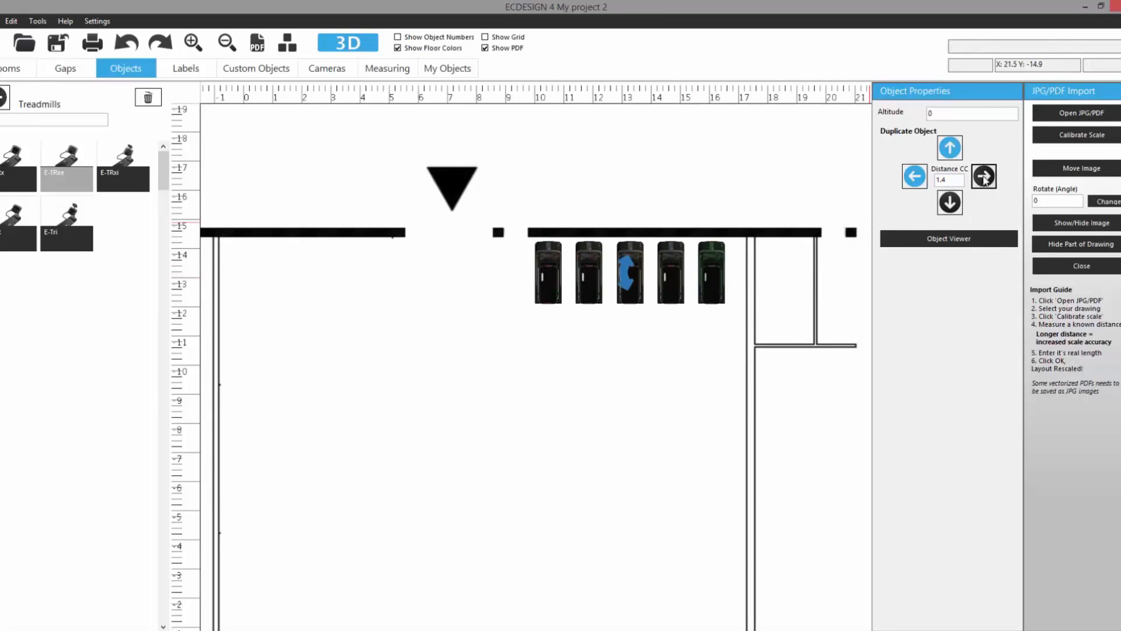
Preview the gym layout's printout and close the preview without printing.
middle_drag(711, 364, 723, 313)
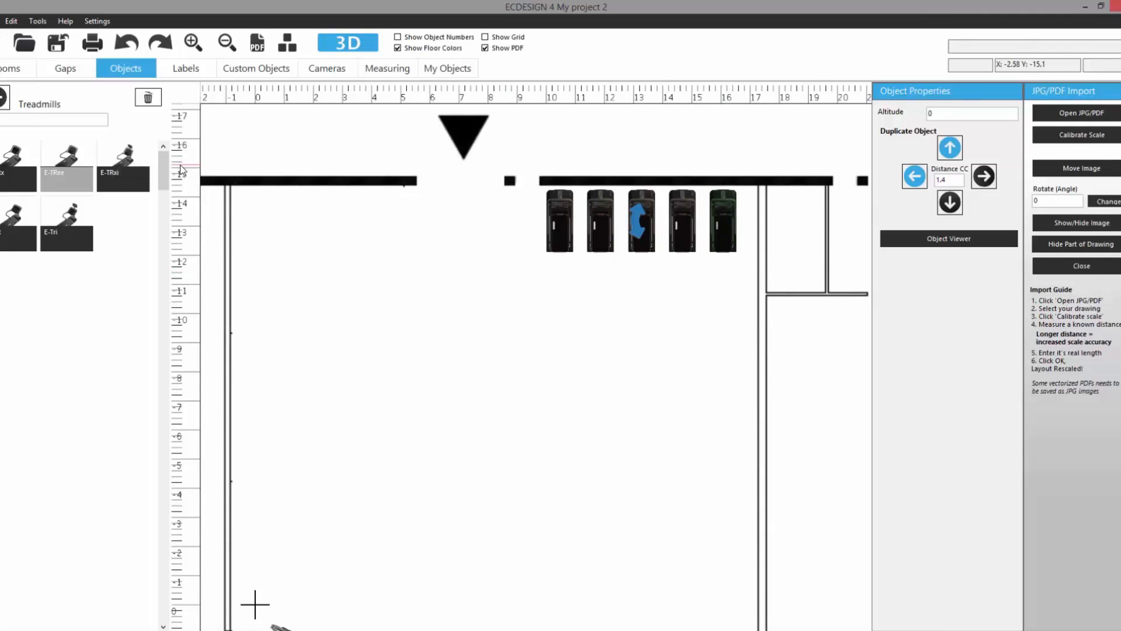
middle_drag(350, 260, 357, 257)
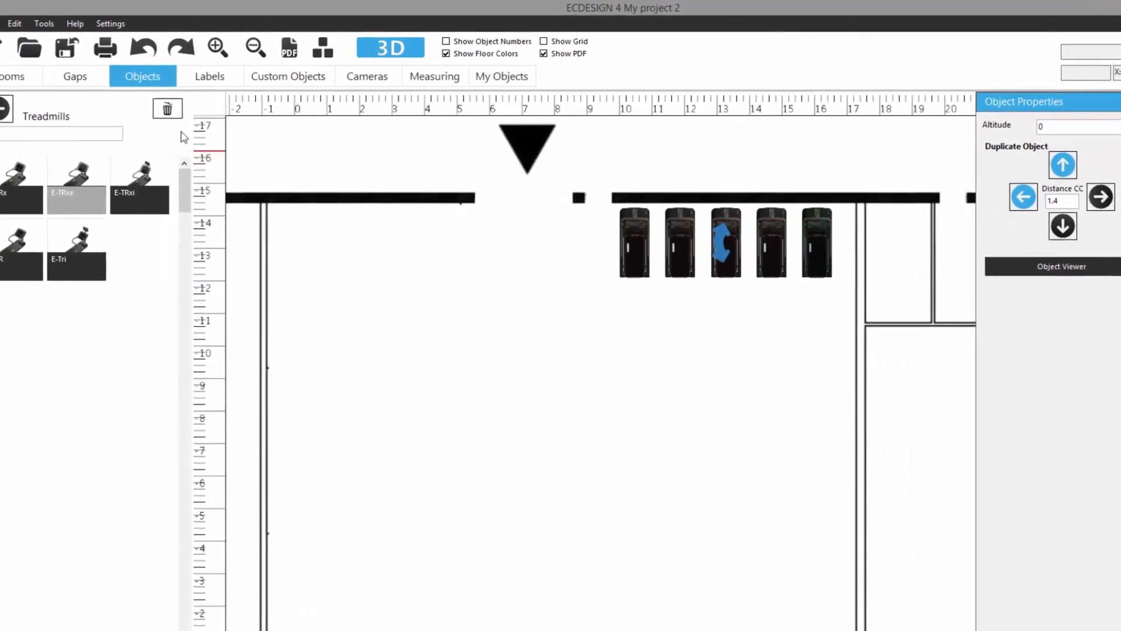
click(120, 55)
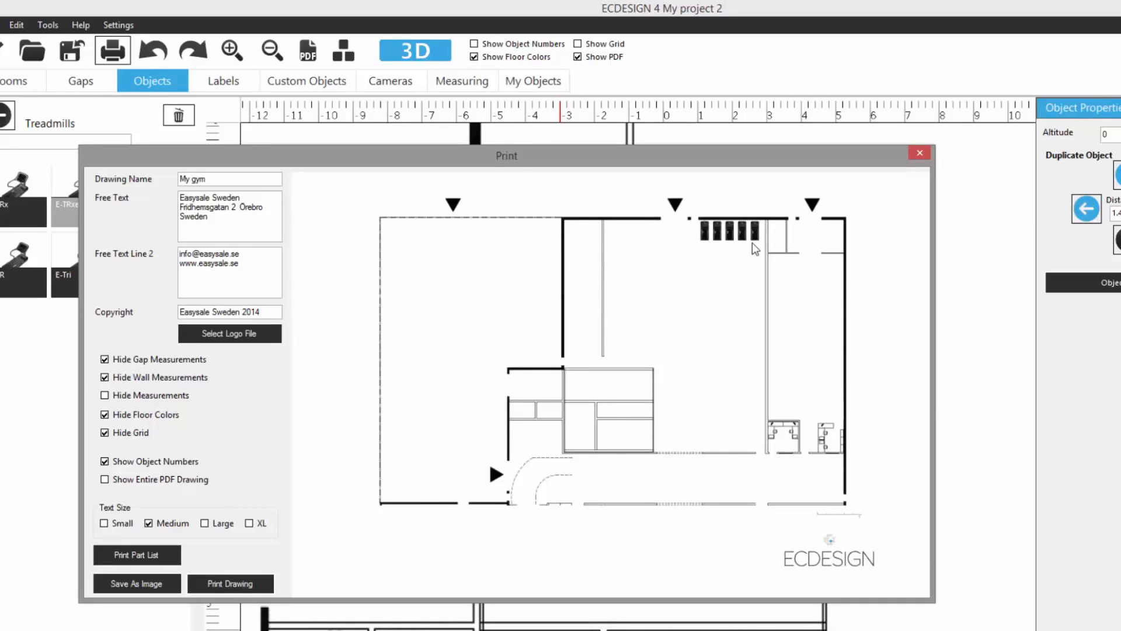
click(919, 152)
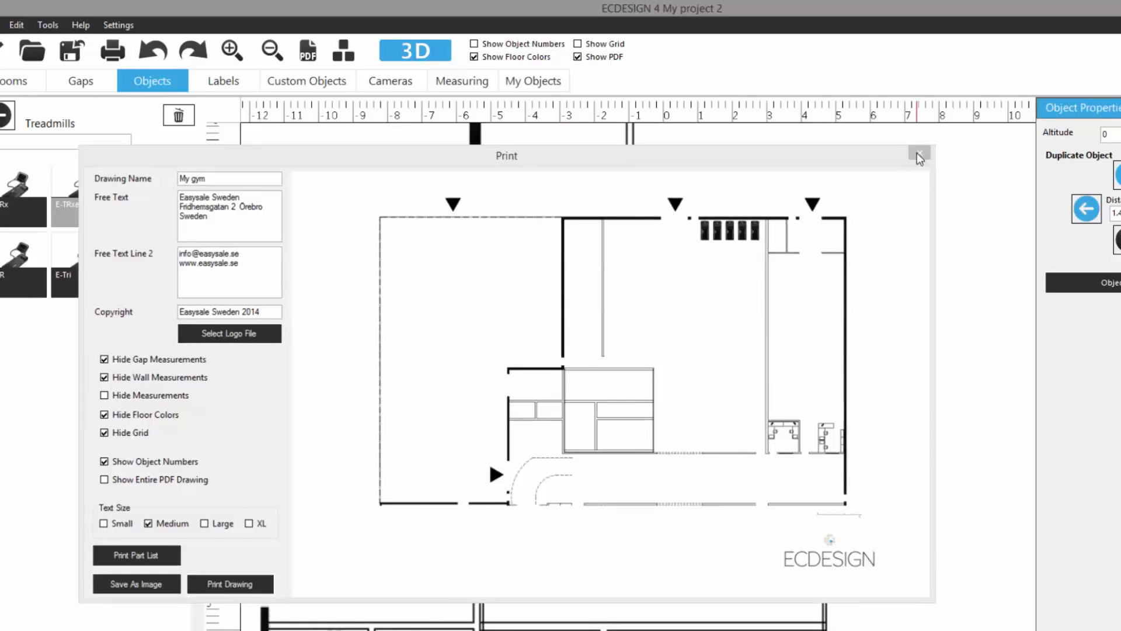
Hide the block of small inner rooms on the imported drawing by outlining an area of about 10.3 by 9.5 m around it.
scroll(689, 292, down, 5)
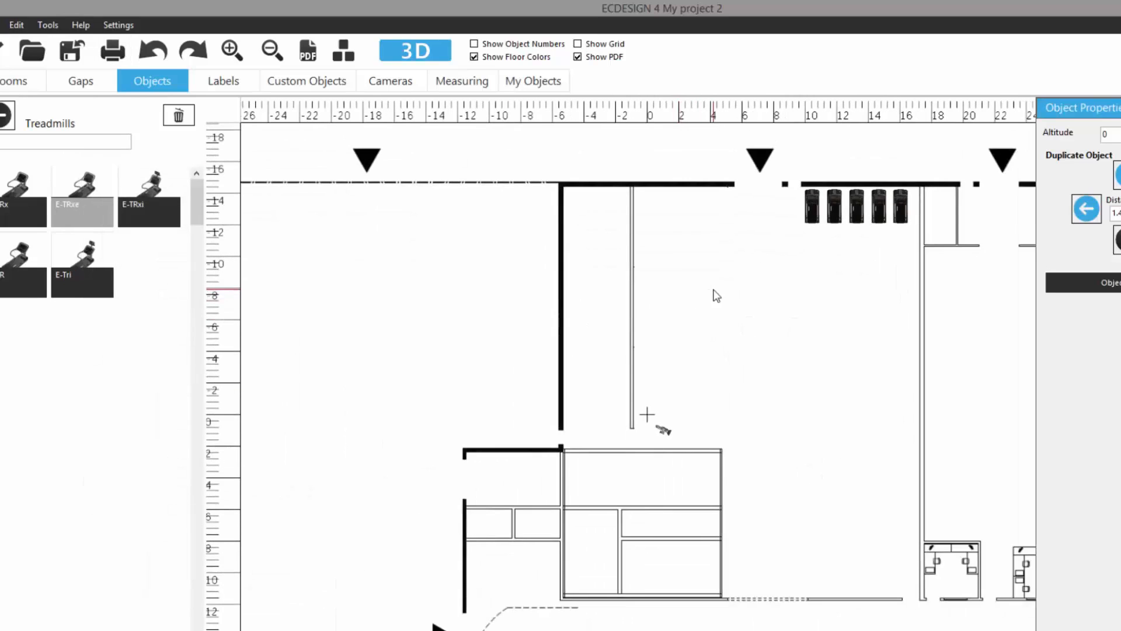
middle_drag(626, 257, 616, 264)
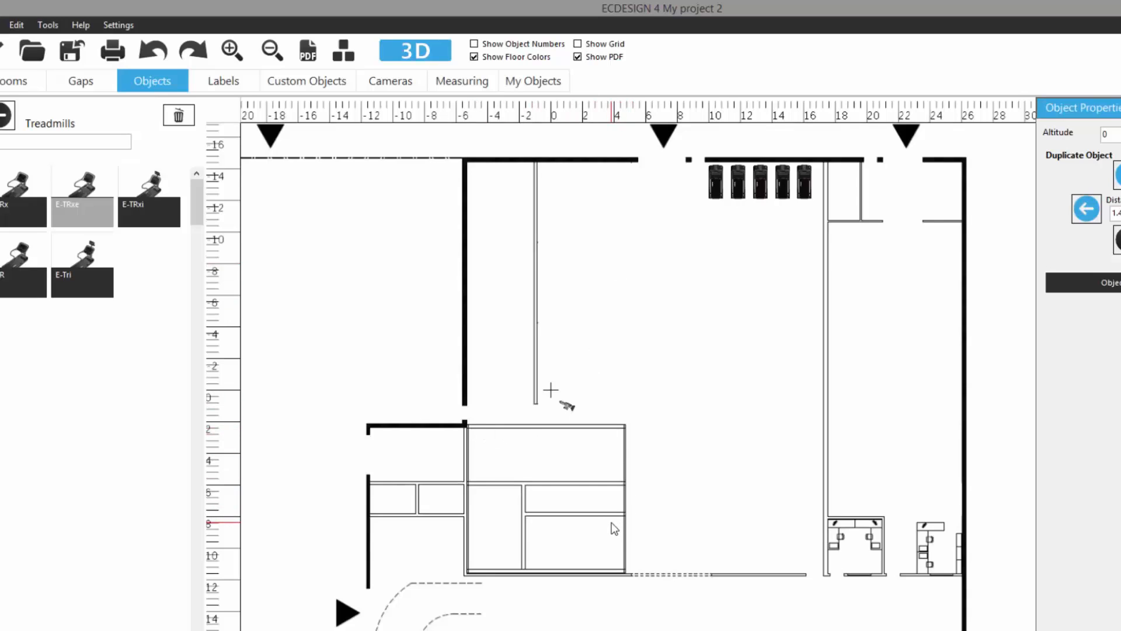
scroll(611, 522, up, 3)
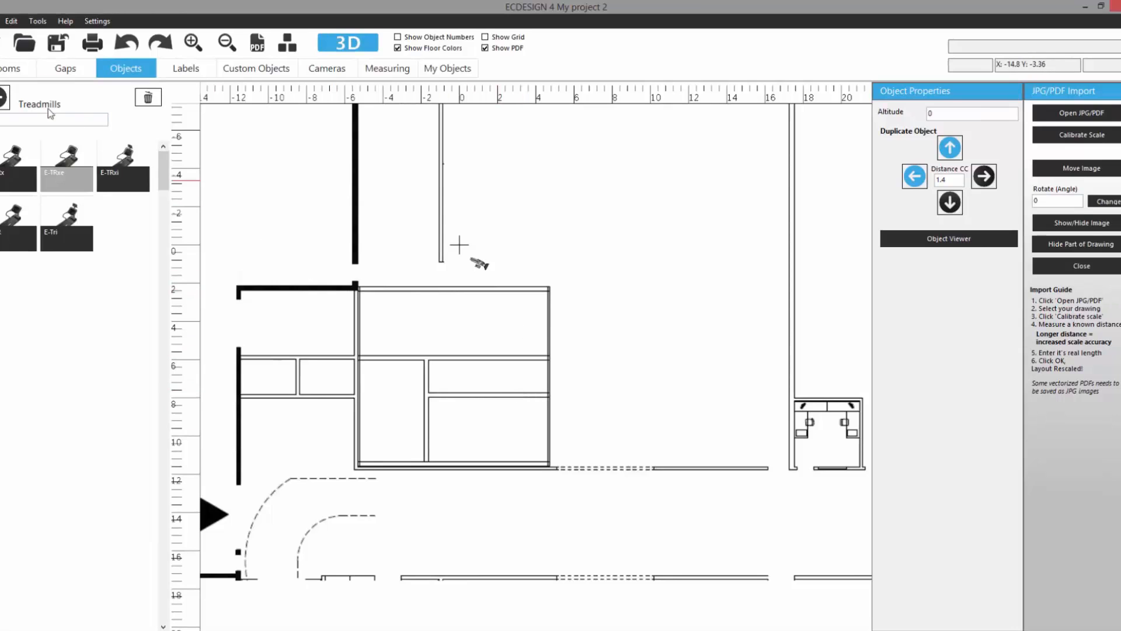
click(14, 69)
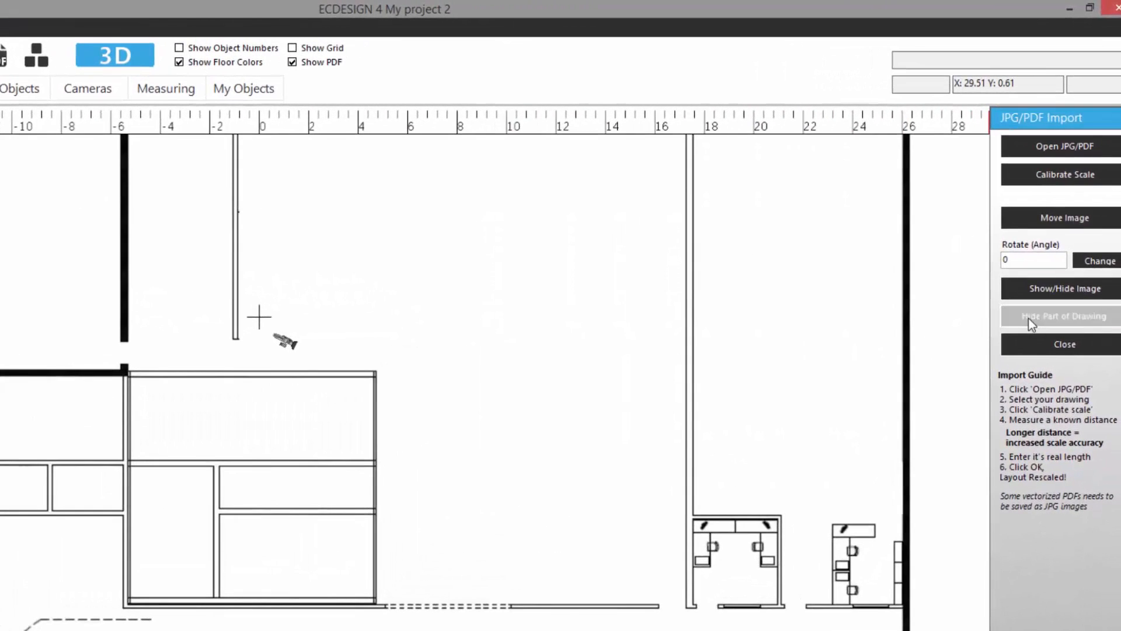
click(1028, 318)
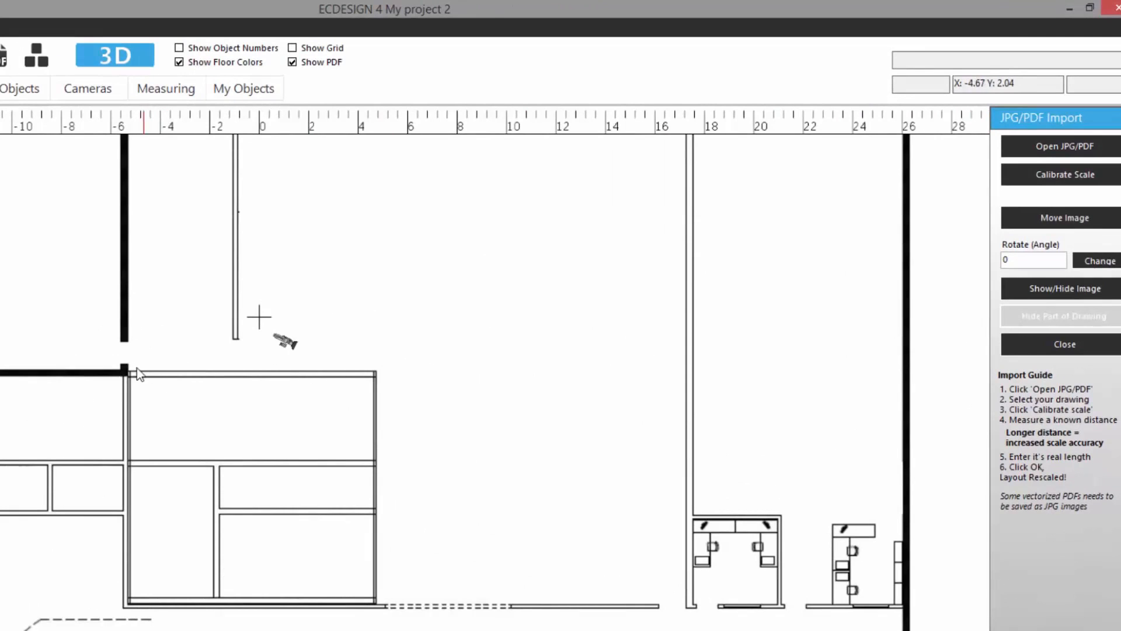
mouse_move(125, 368)
mouse_down()
mouse_move(386, 366)
mouse_move(382, 605)
mouse_up()
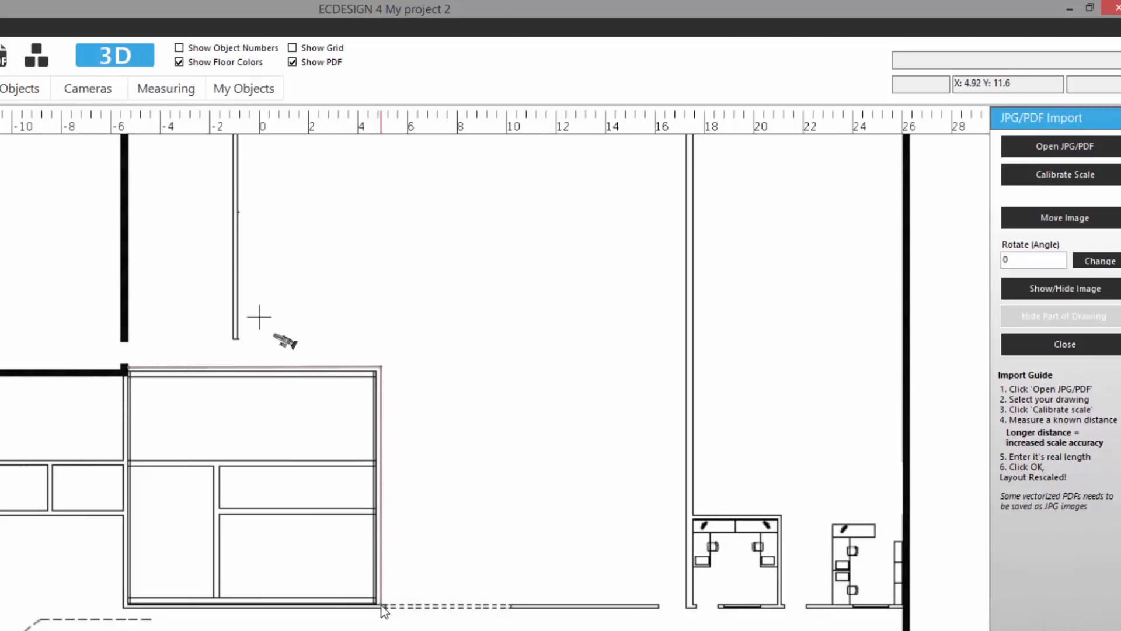
click(126, 604)
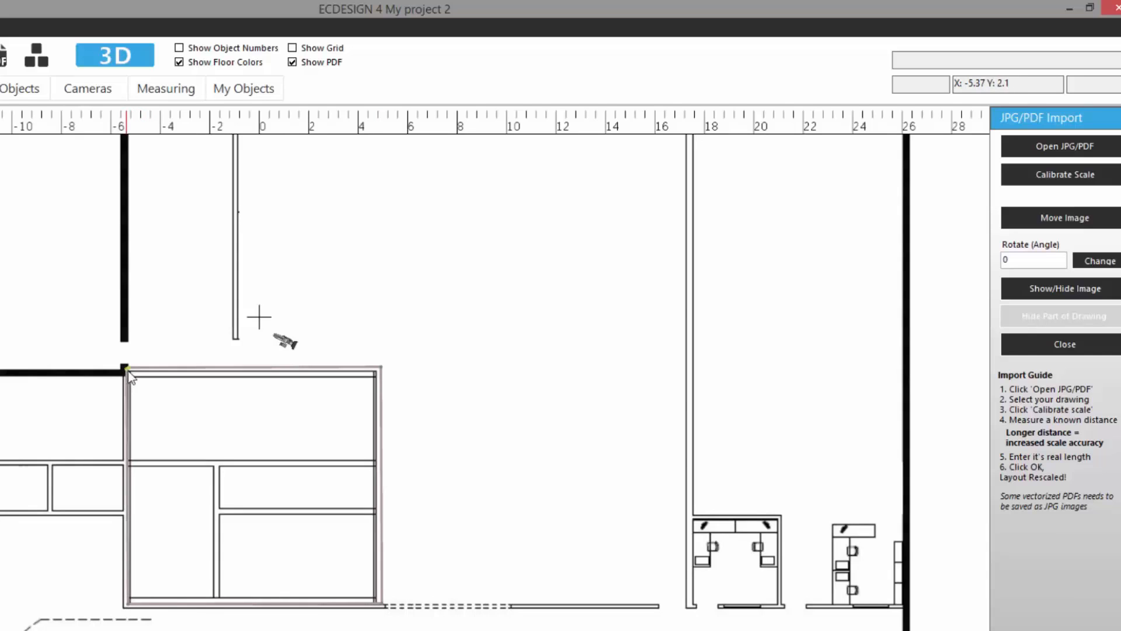
scroll(125, 373, up, 1)
scroll(193, 427, up, 2)
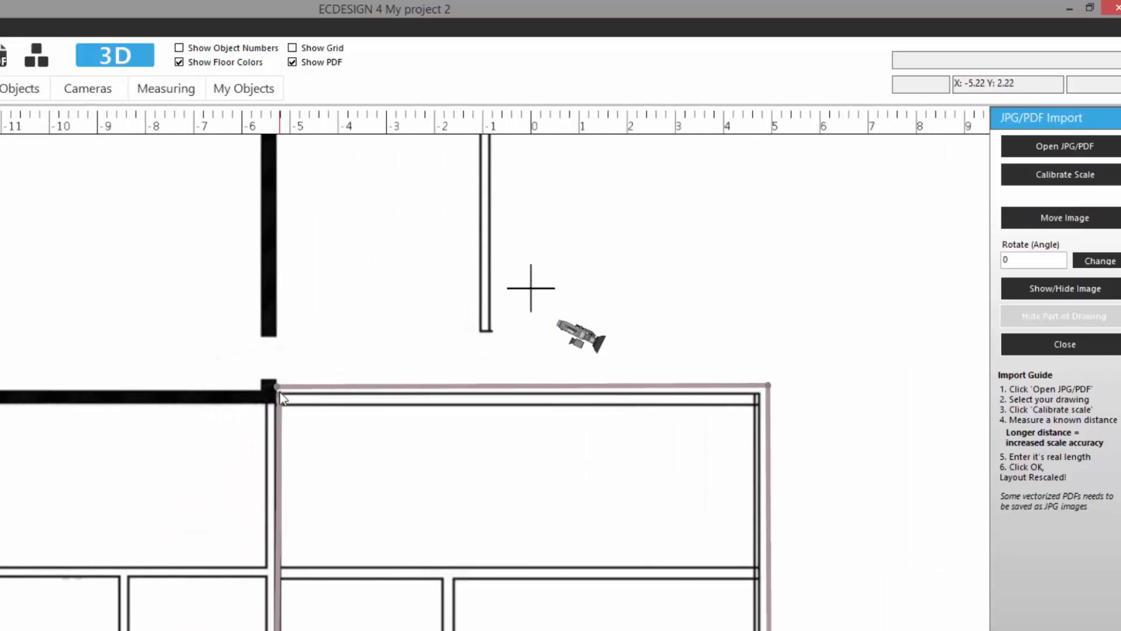
click(277, 388)
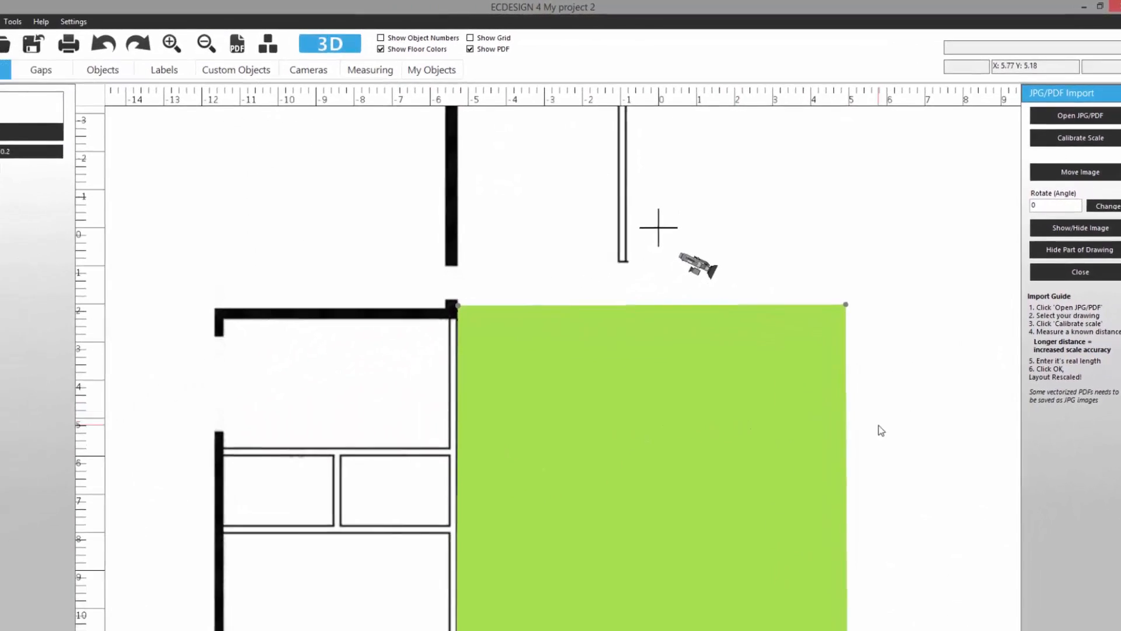
Adjust the two right-hand corners of the hidden area to square it up, and finish editing it.
middle_drag(828, 312, 827, 312)
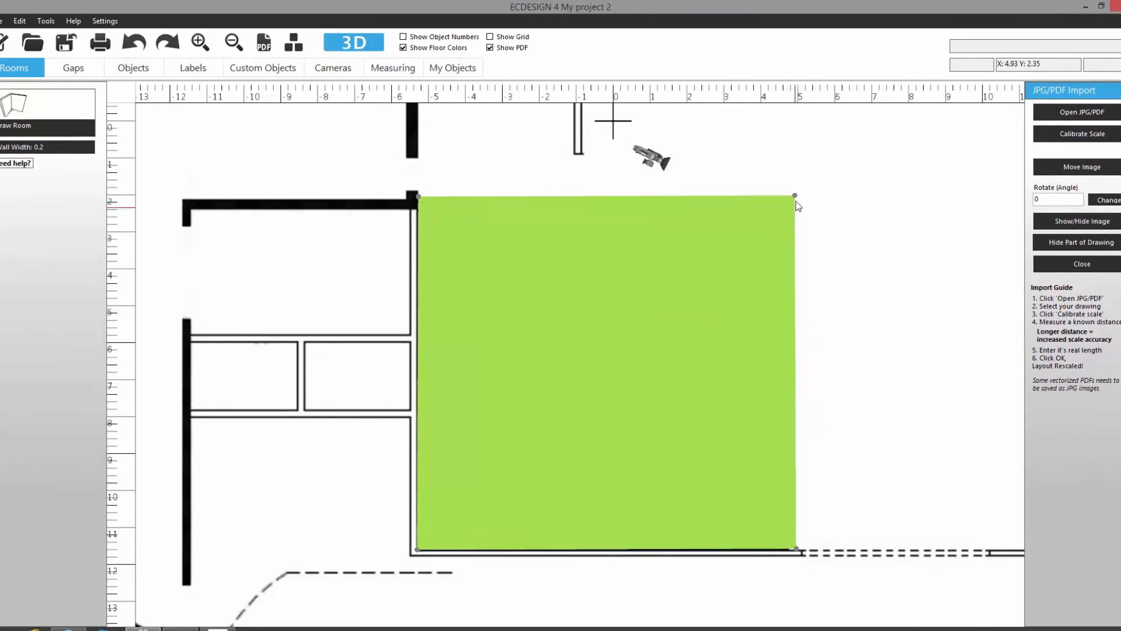
drag(795, 196, 795, 197)
mouse_move(796, 549)
mouse_down()
mouse_move(697, 477)
mouse_move(796, 549)
mouse_up()
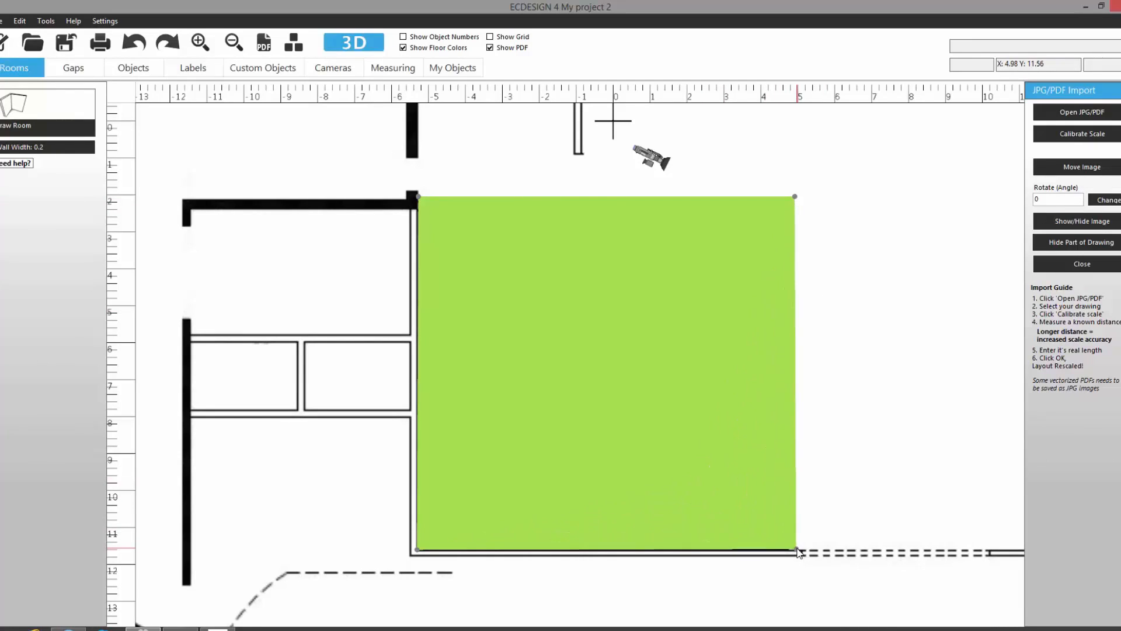
click(925, 307)
Draw an L-shaped wall from the black wall's inner corner, about 7.1 m across the hall and about 2.6 m downward.
scroll(845, 313, down, 5)
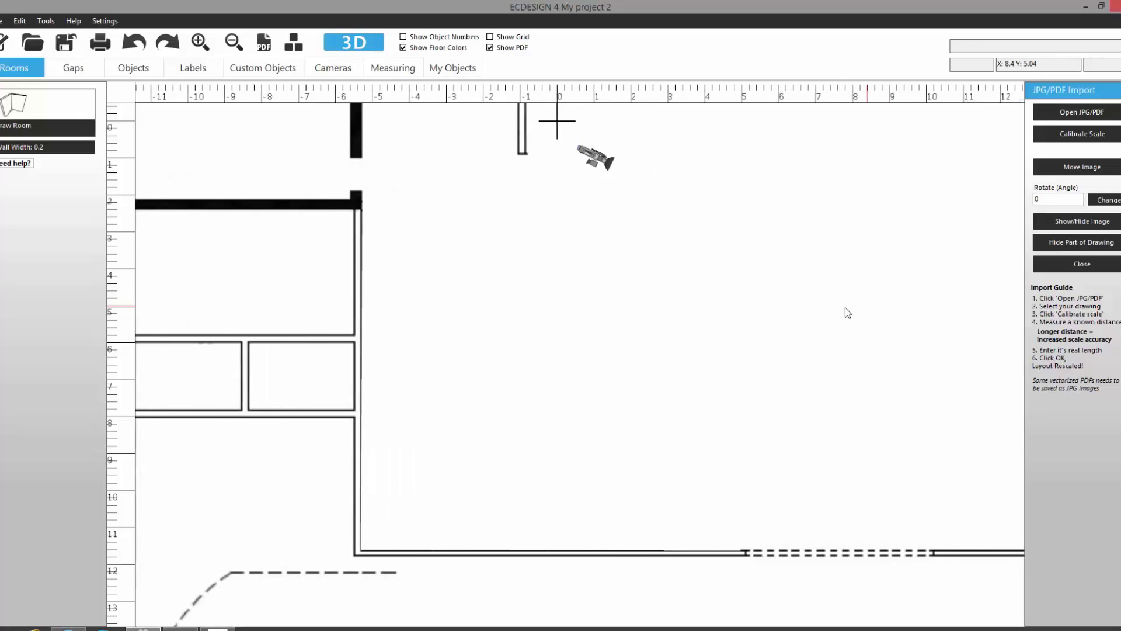
scroll(830, 316, down, 1)
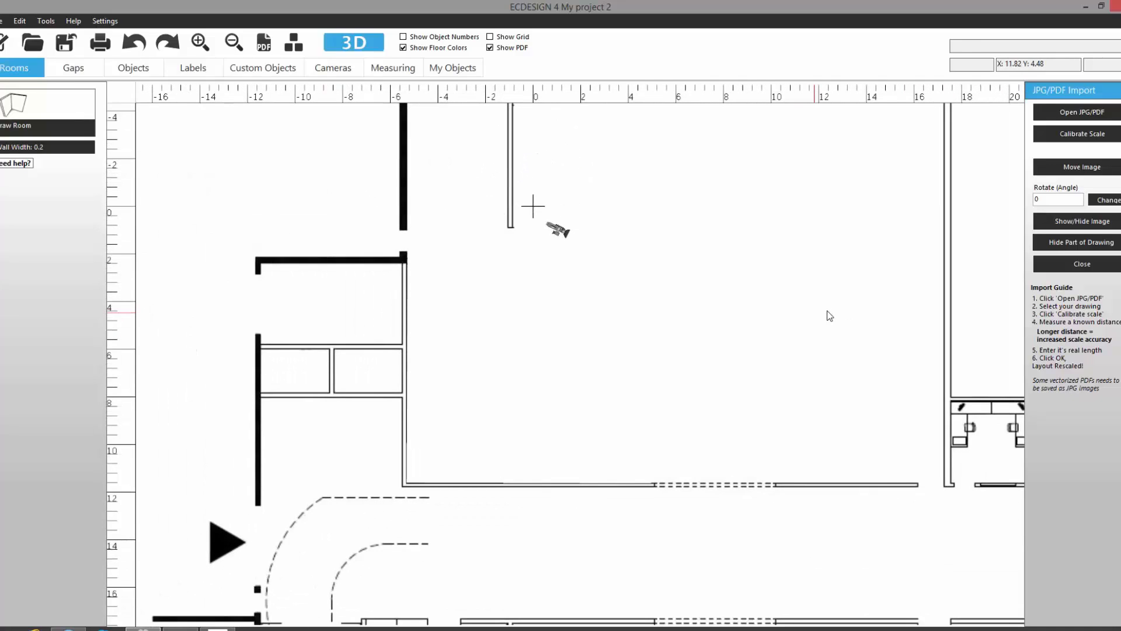
scroll(827, 312, down, 2)
middle_drag(809, 274, 764, 332)
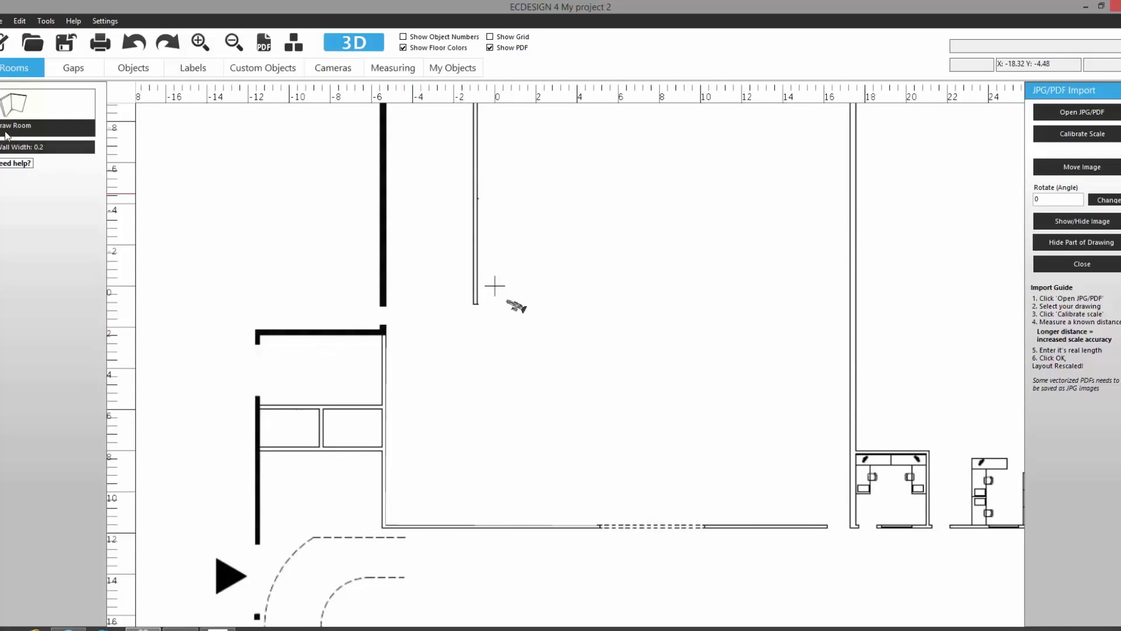
click(11, 112)
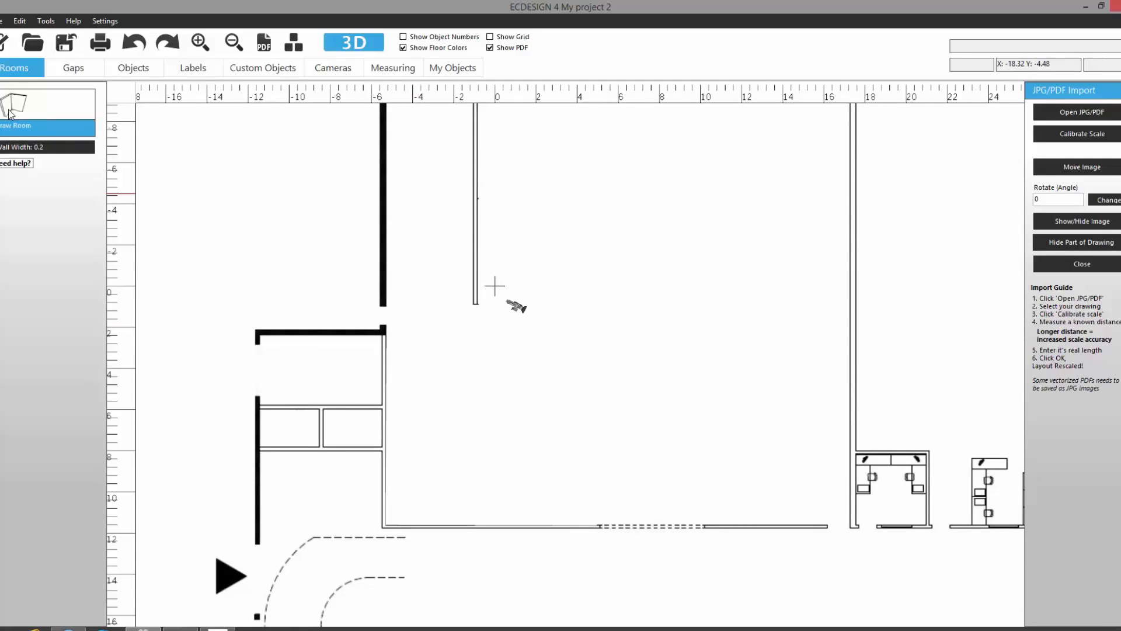
click(385, 328)
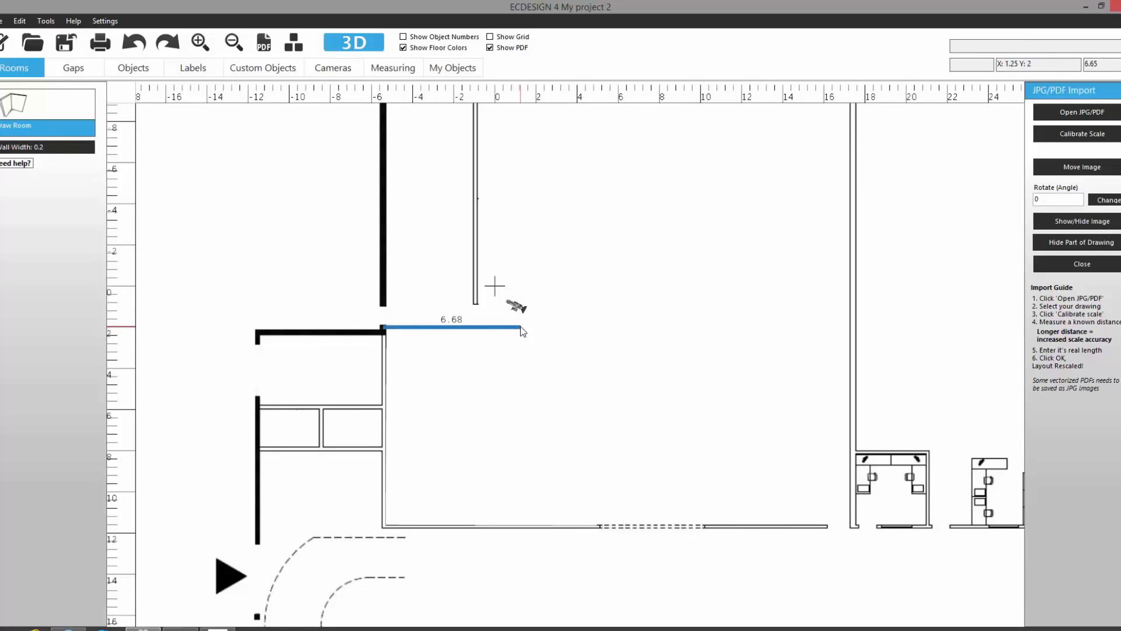
click(529, 328)
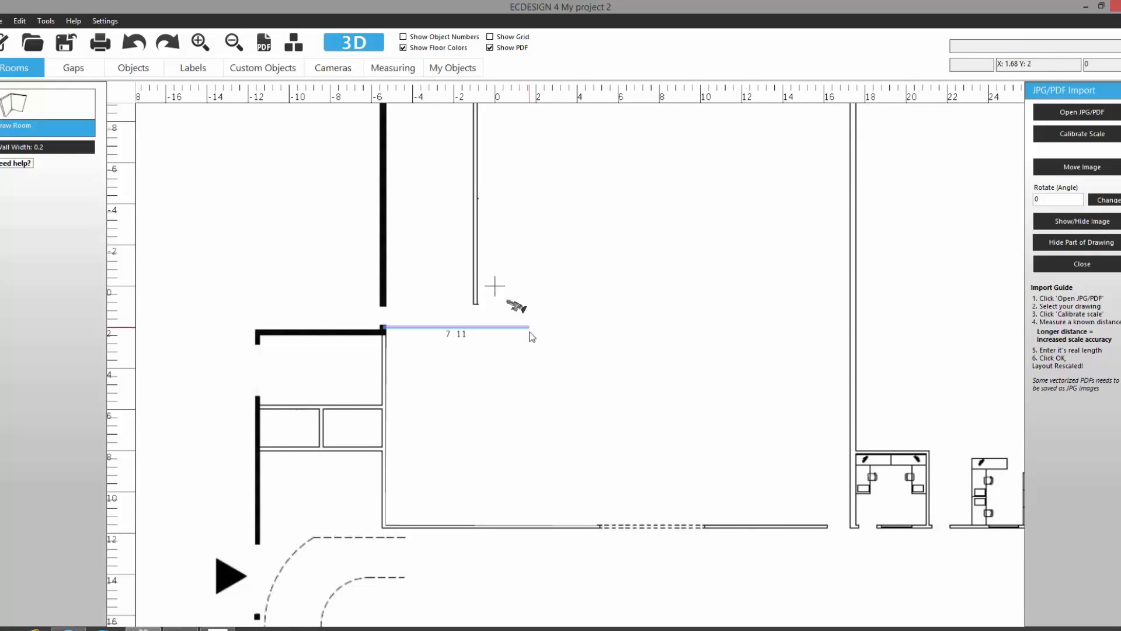
double_click(530, 380)
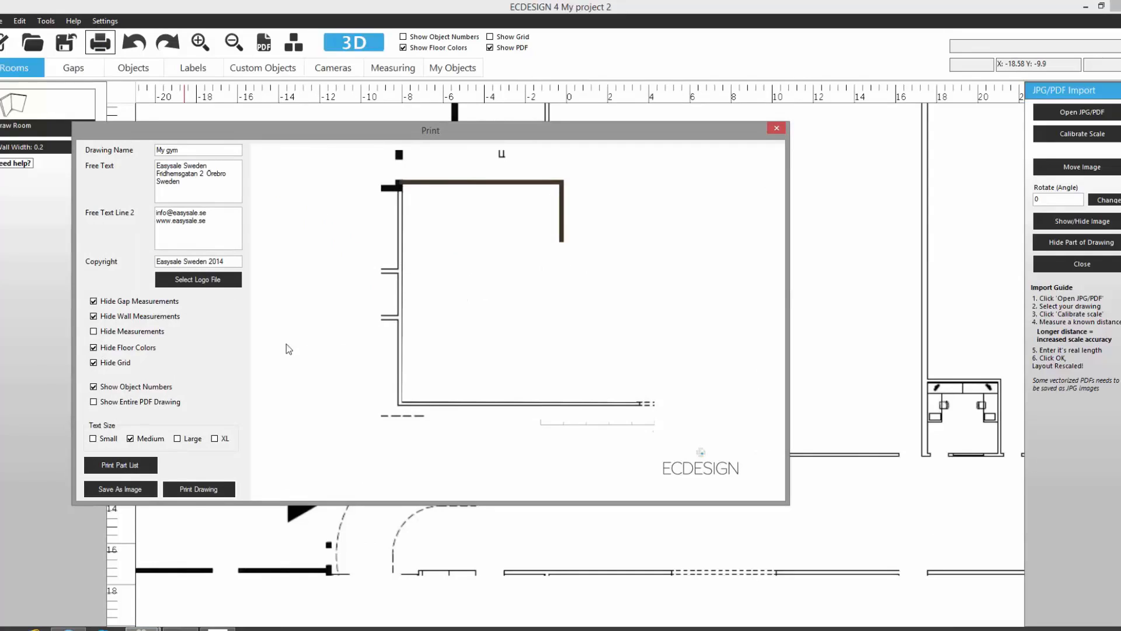
Preview the printout with the entire PDF drawing shown, and close it without printing.
click(94, 402)
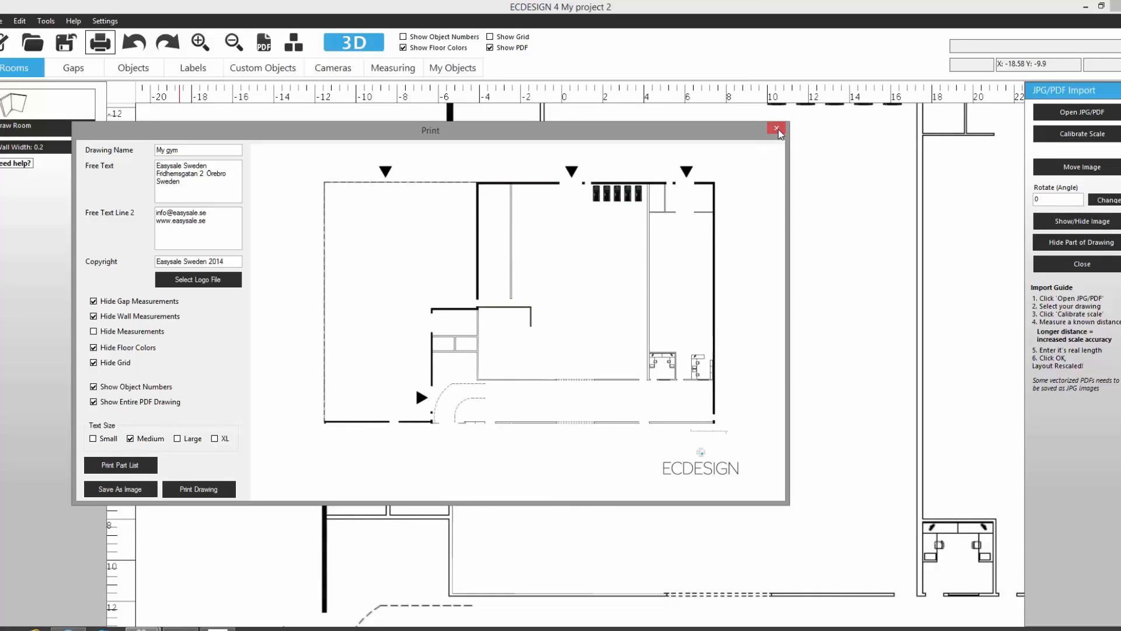
click(778, 131)
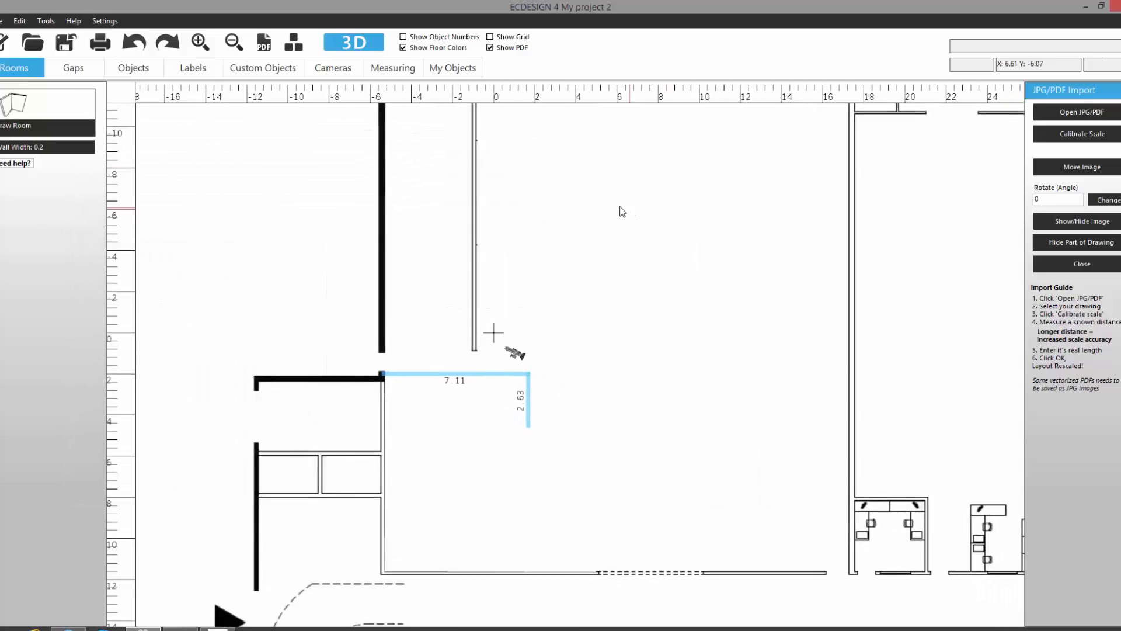
Draw a closed room of about 31.4 by 26.2 m over the hall's outline, starting and ending at the new L-shaped wall's corner.
scroll(620, 209, down, 4)
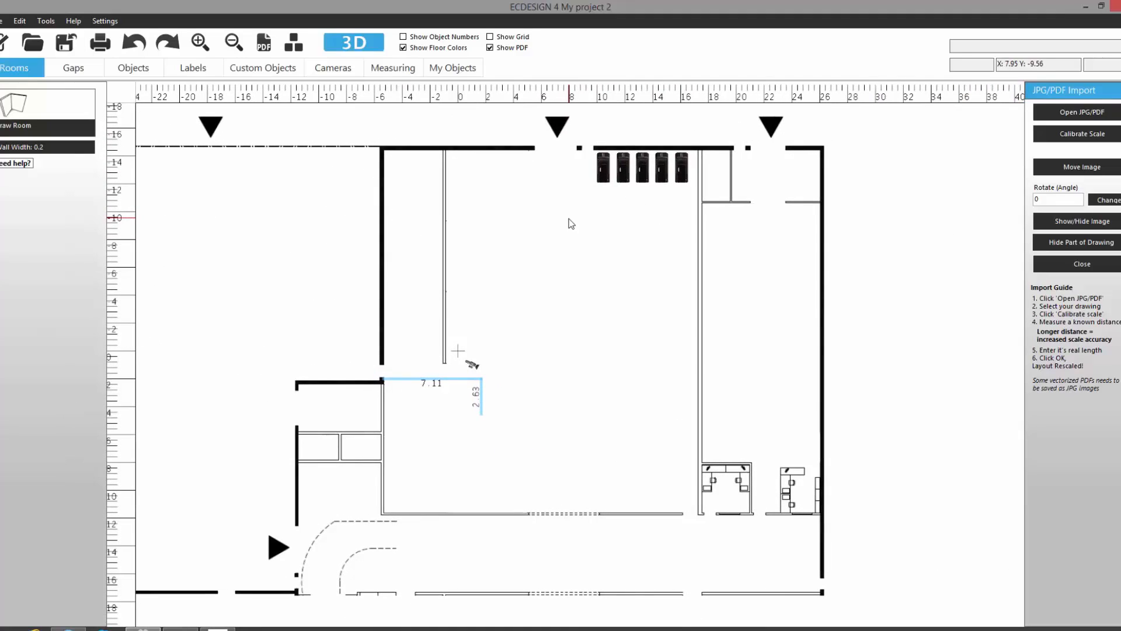
click(5, 105)
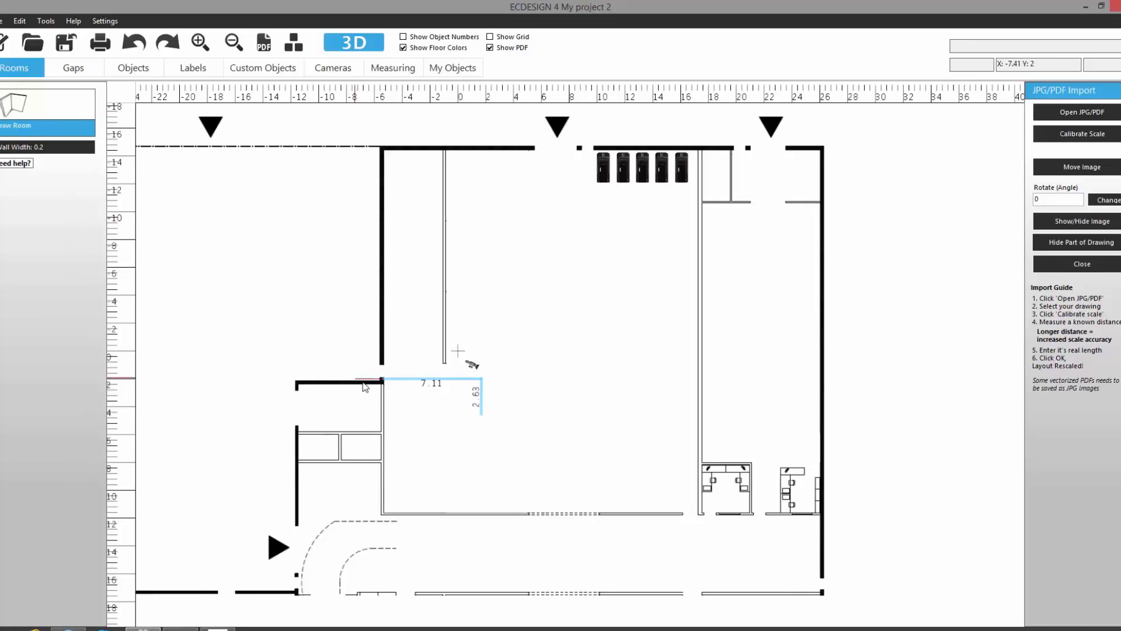
click(382, 380)
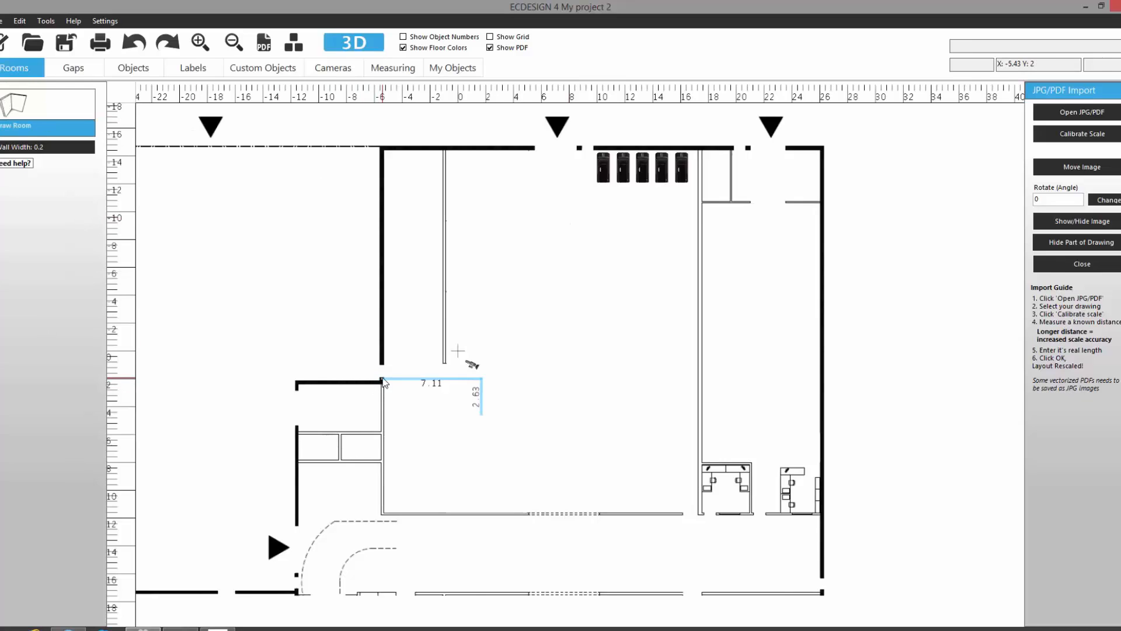
click(381, 148)
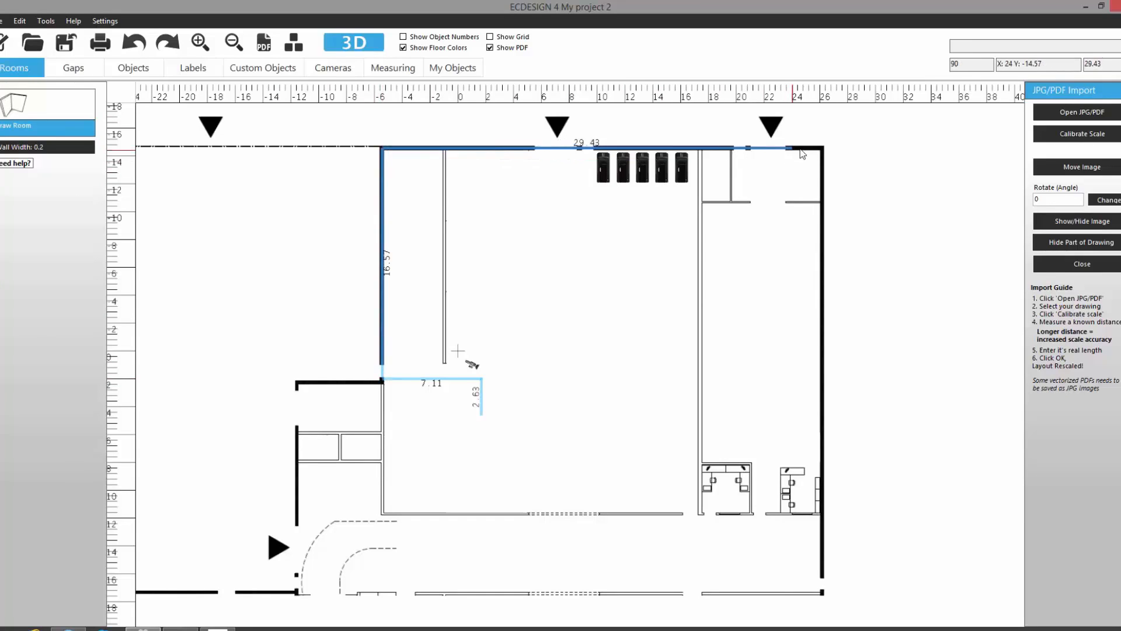
click(823, 149)
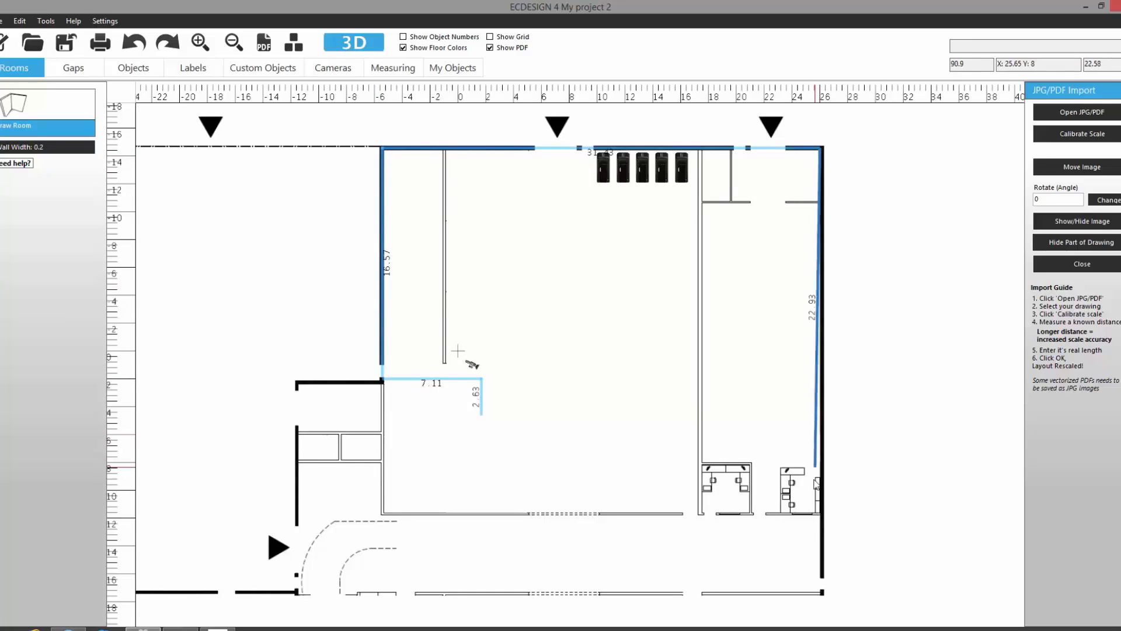
click(823, 514)
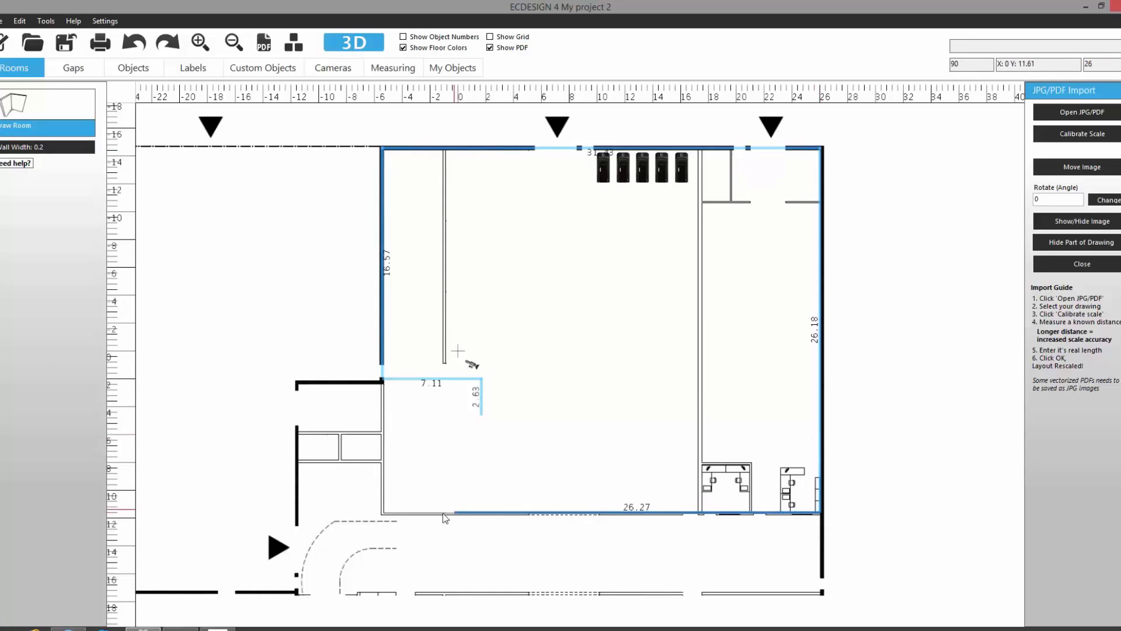
click(384, 513)
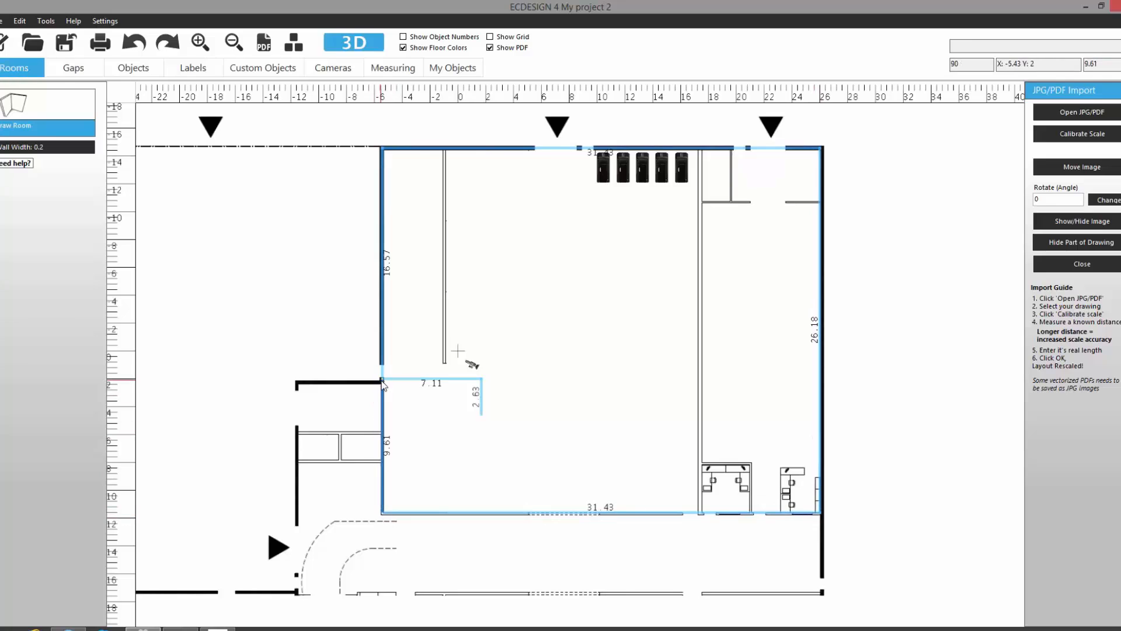
click(382, 380)
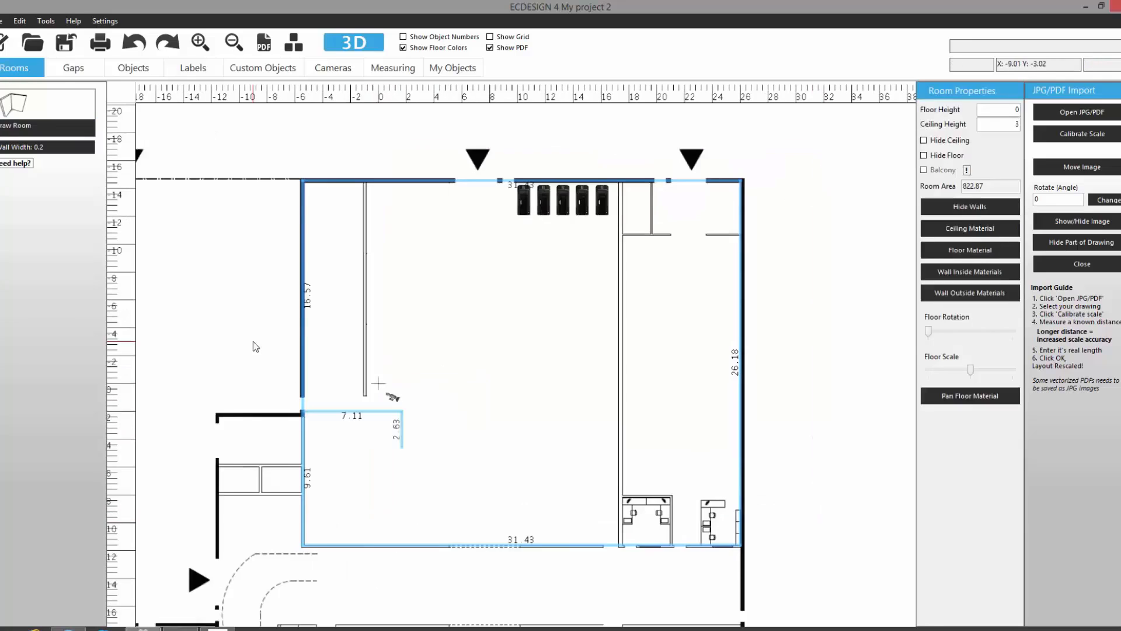
Draw a dividing wall about 26.2 m long over the inner partition beside the treadmills, from the upper to the lower room wall.
click(12, 113)
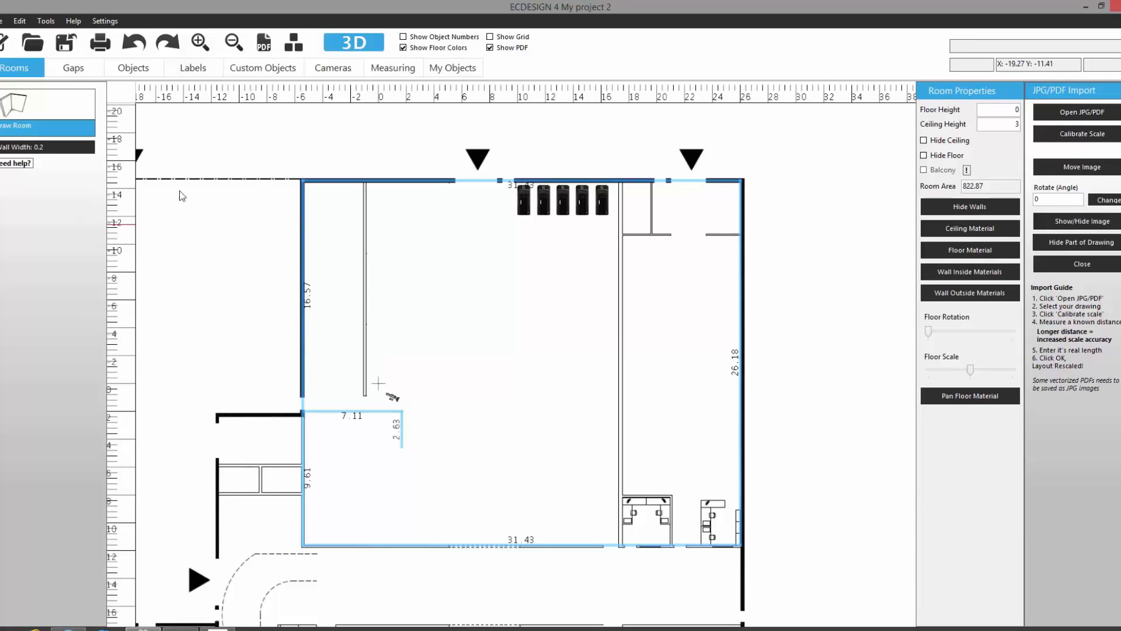
click(620, 182)
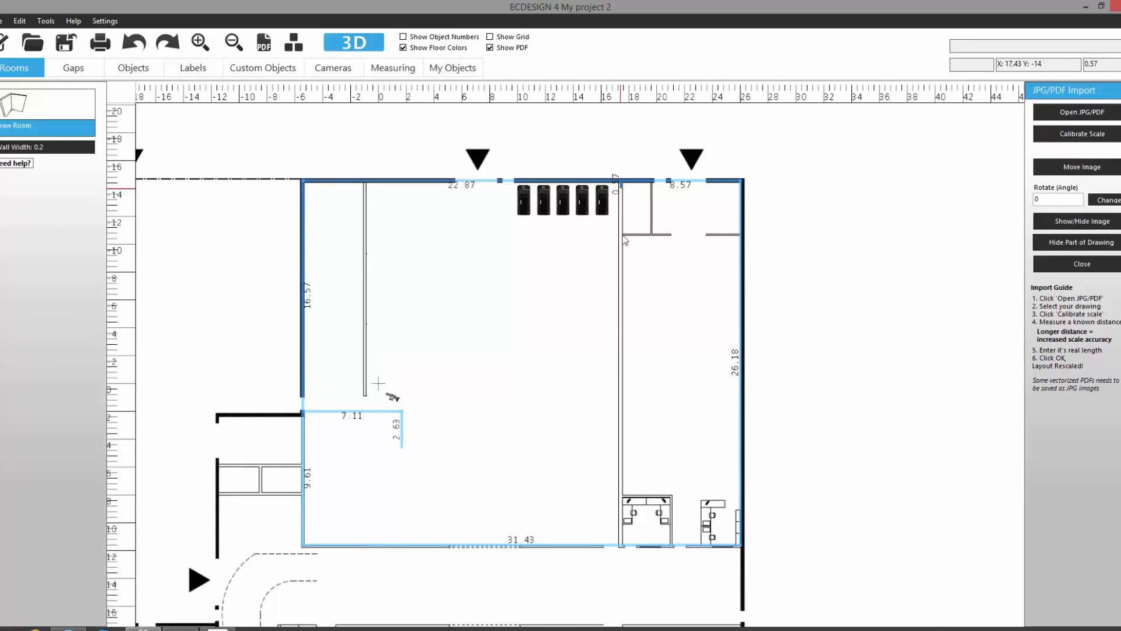
click(623, 545)
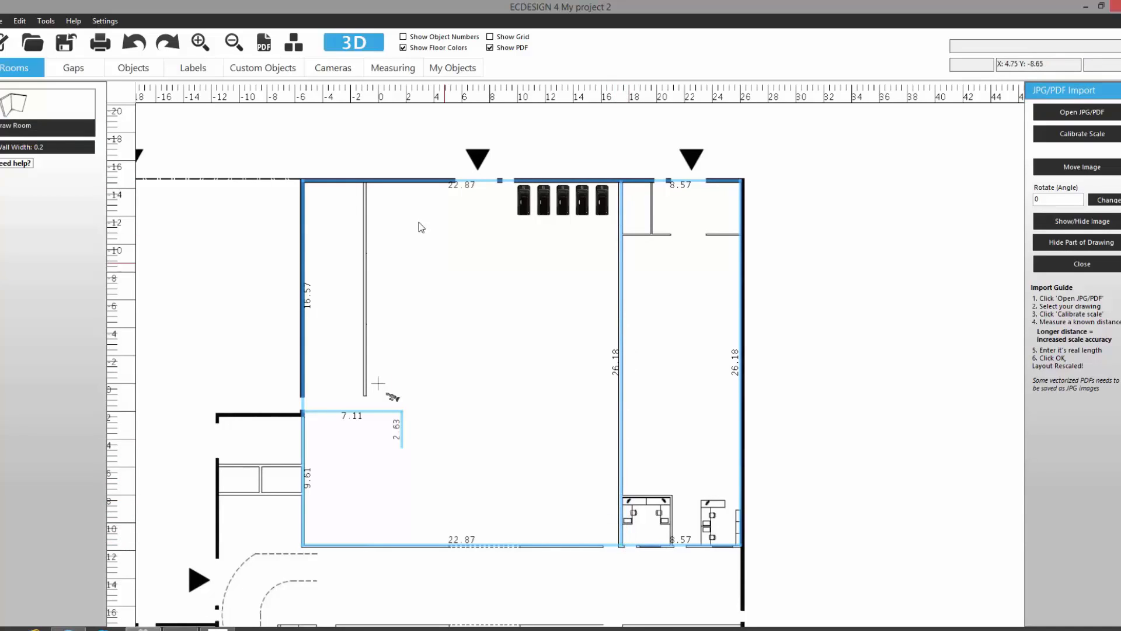
View the gym layout in 3D, inspect the rooms and treadmills from above, and return to the floor plan.
click(354, 44)
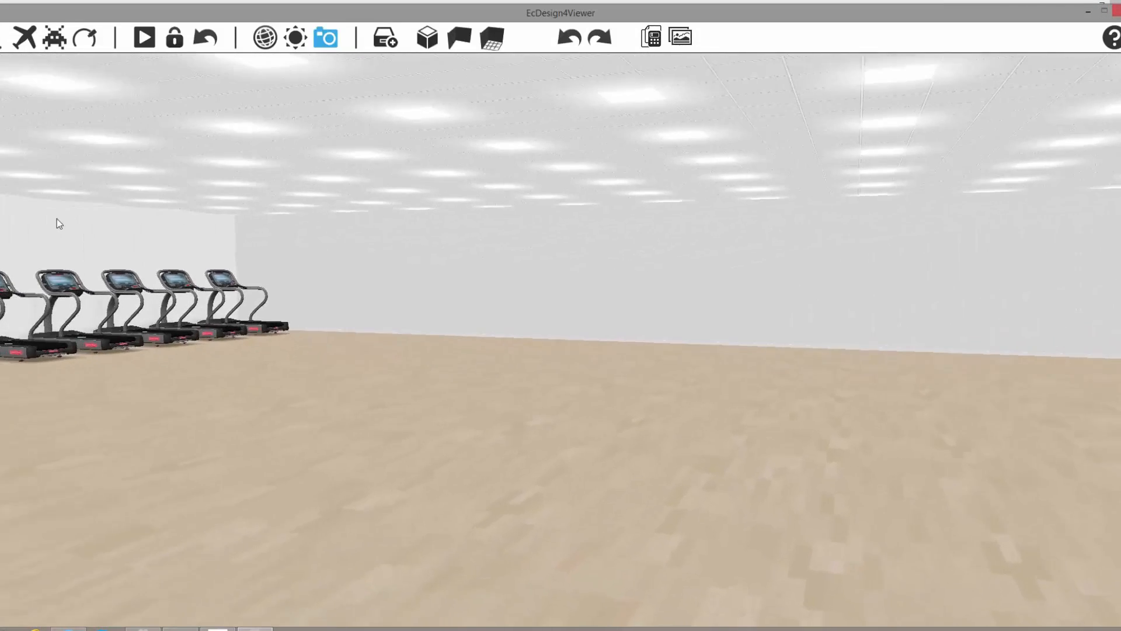
click(85, 39)
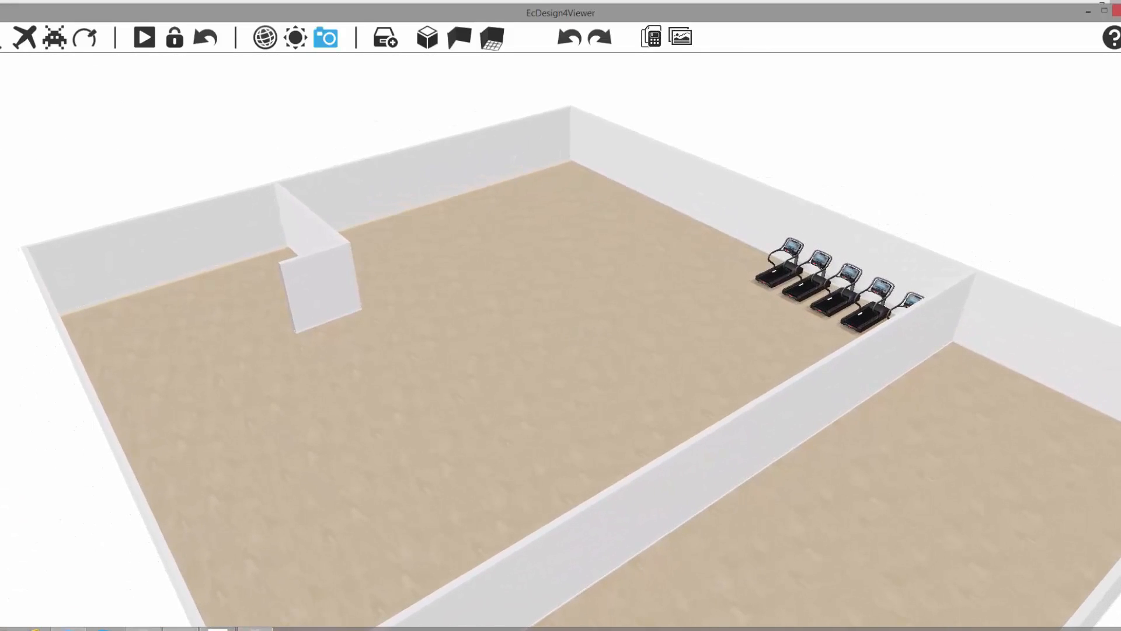
key(alt+Tab)
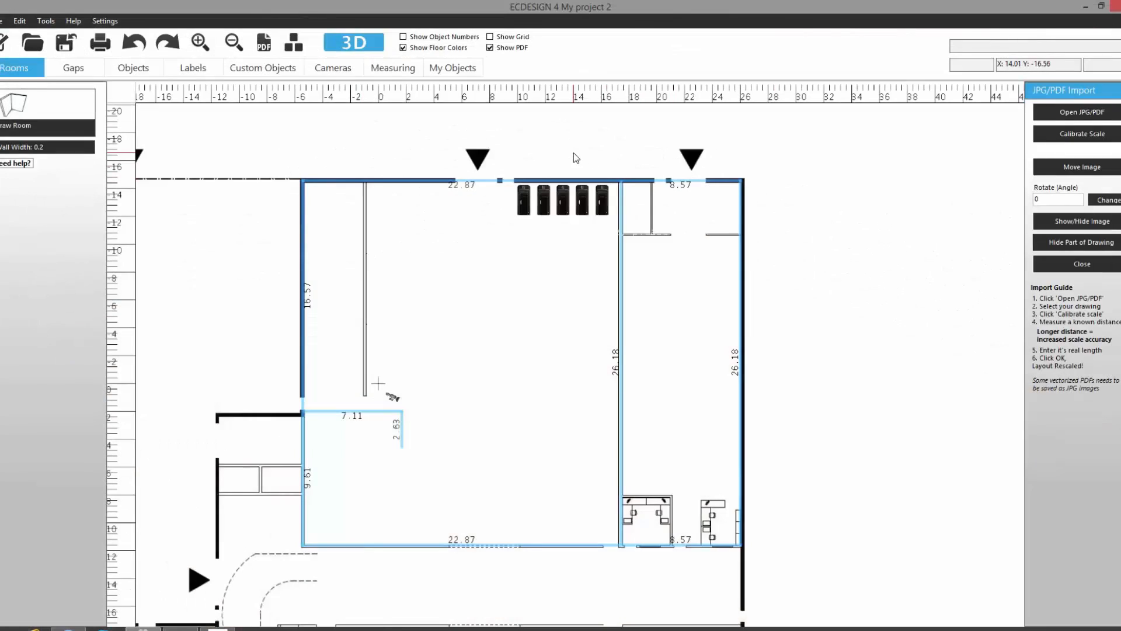
scroll(577, 163, up, 4)
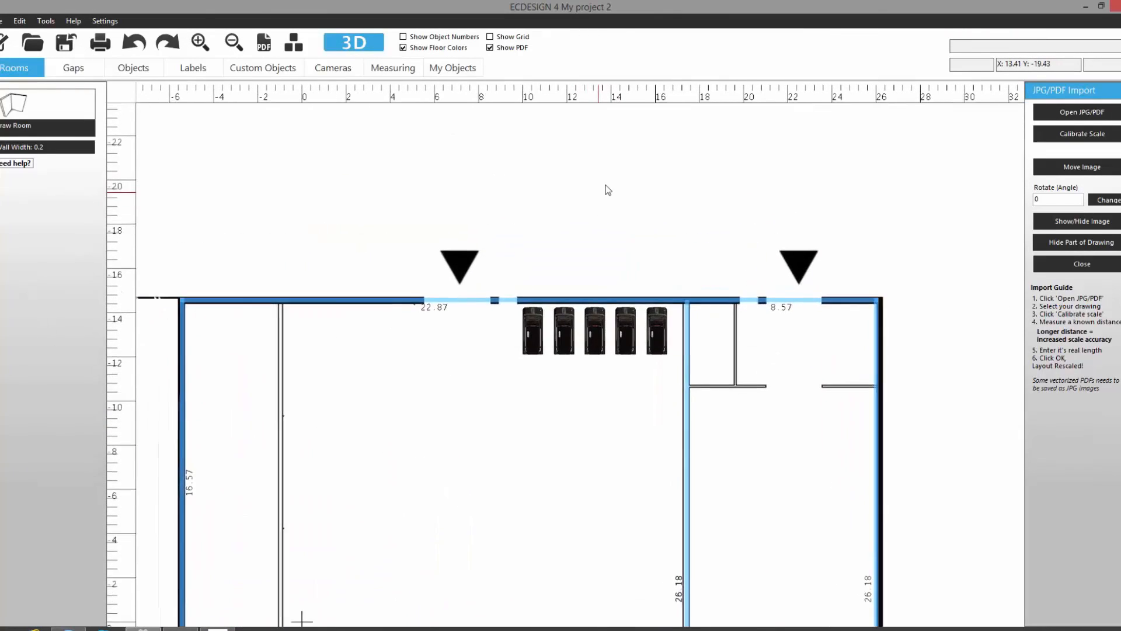
Place a Double door 2 glass in the main hall's upper wall, at the entrance opening marked by the black triangle.
scroll(514, 260, up, 2)
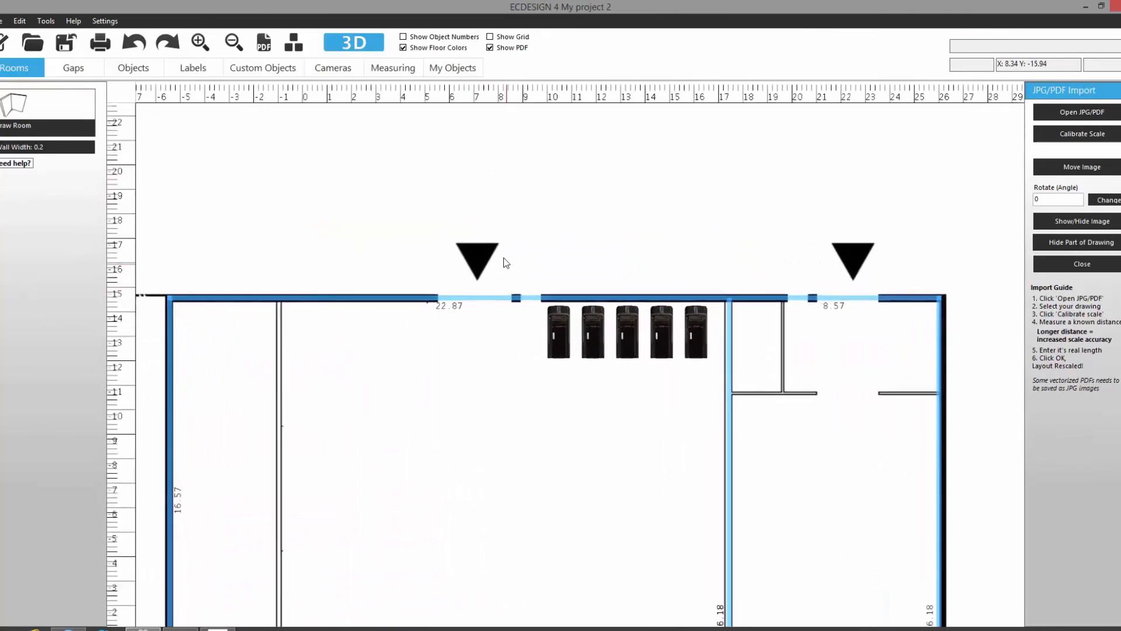
scroll(524, 266, up, 1)
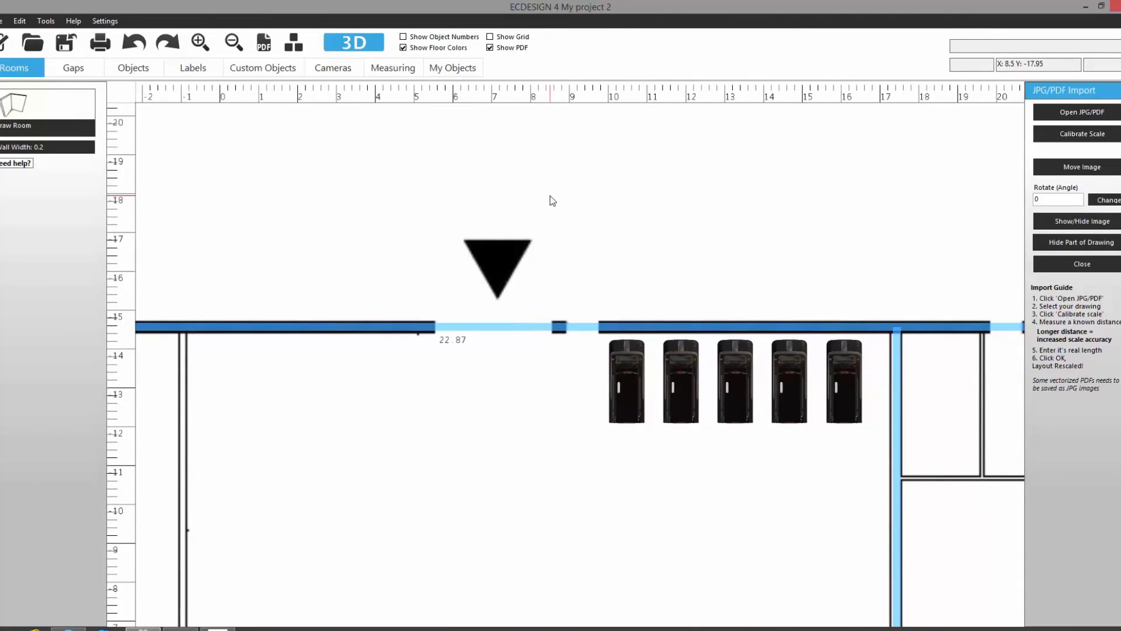
click(77, 67)
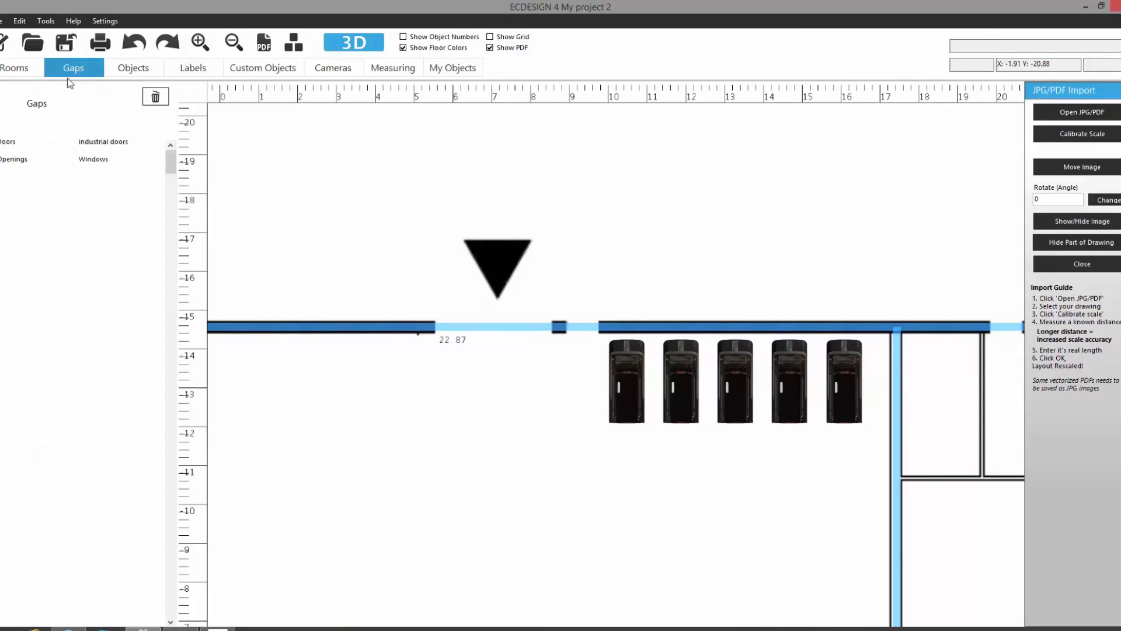
click(34, 143)
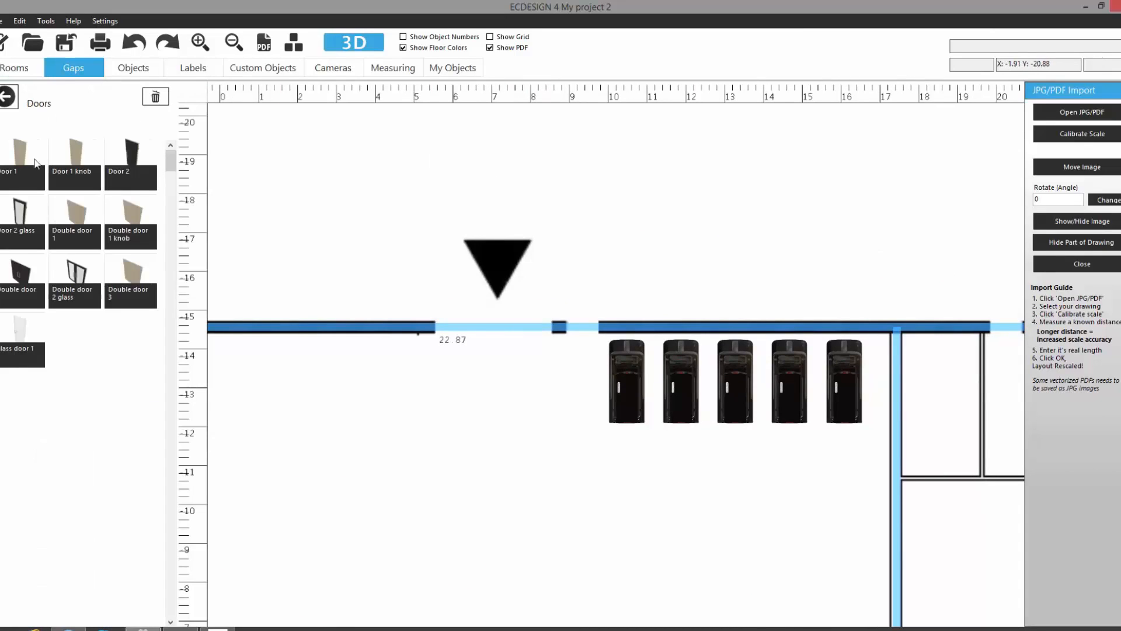
drag(89, 284, 496, 325)
Set the double glass door's width to 3 m and shift it slightly along the wall to fit the entrance opening.
click(499, 331)
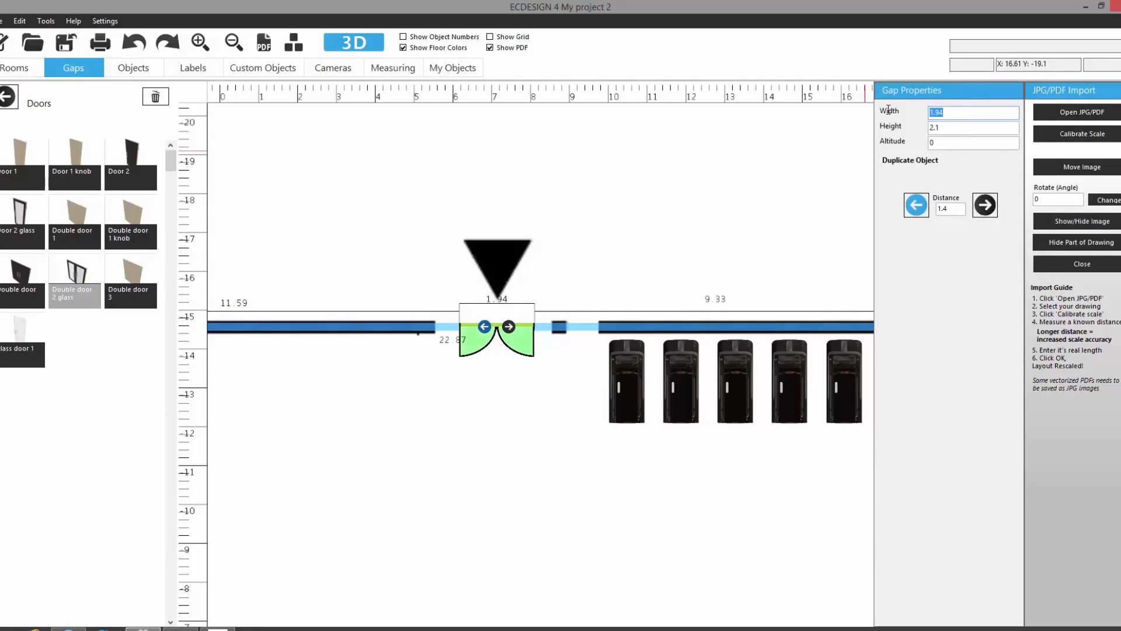
text(3)
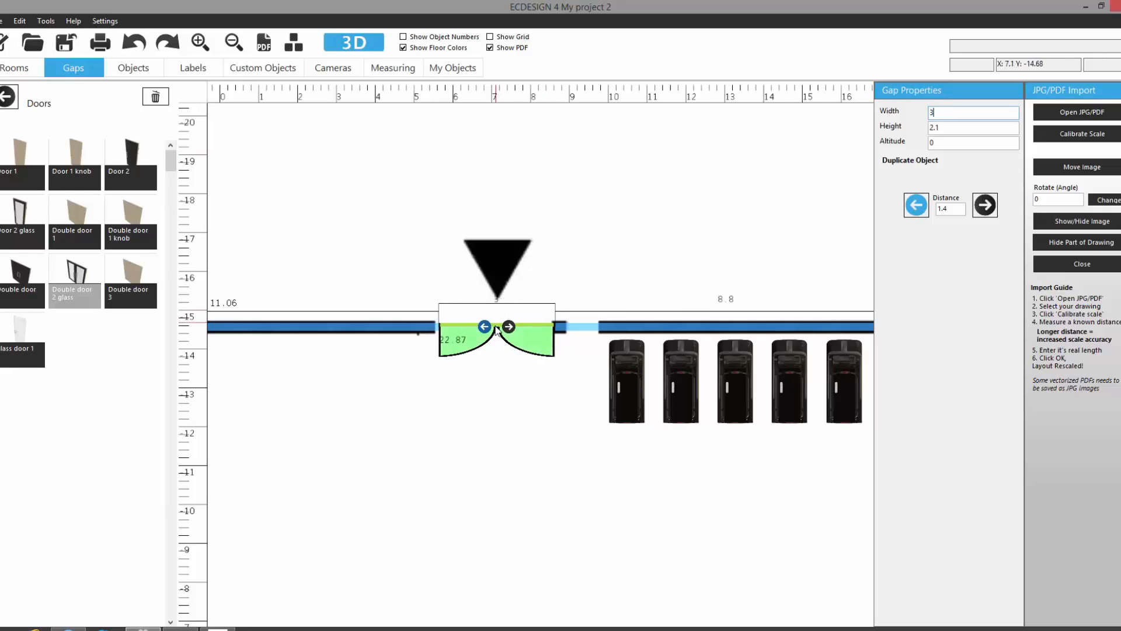
drag(497, 332, 494, 331)
Set the thickness of the main hall's upper wall, which holds the double door, to 0.3 m and deselect it.
scroll(543, 227, down, 5)
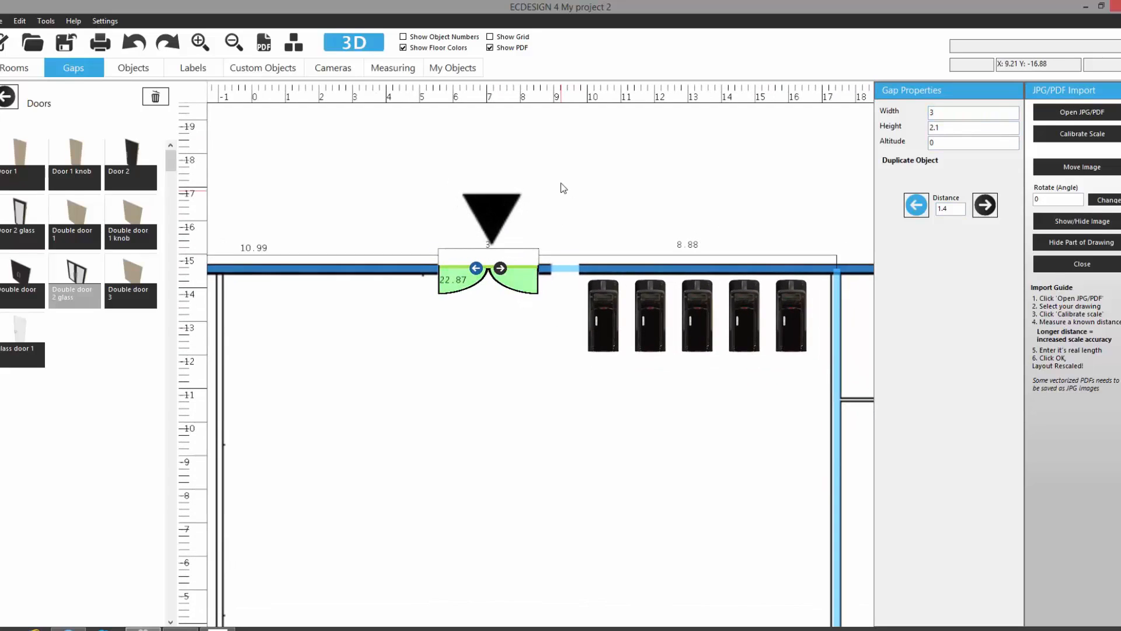
middle_drag(538, 218, 578, 194)
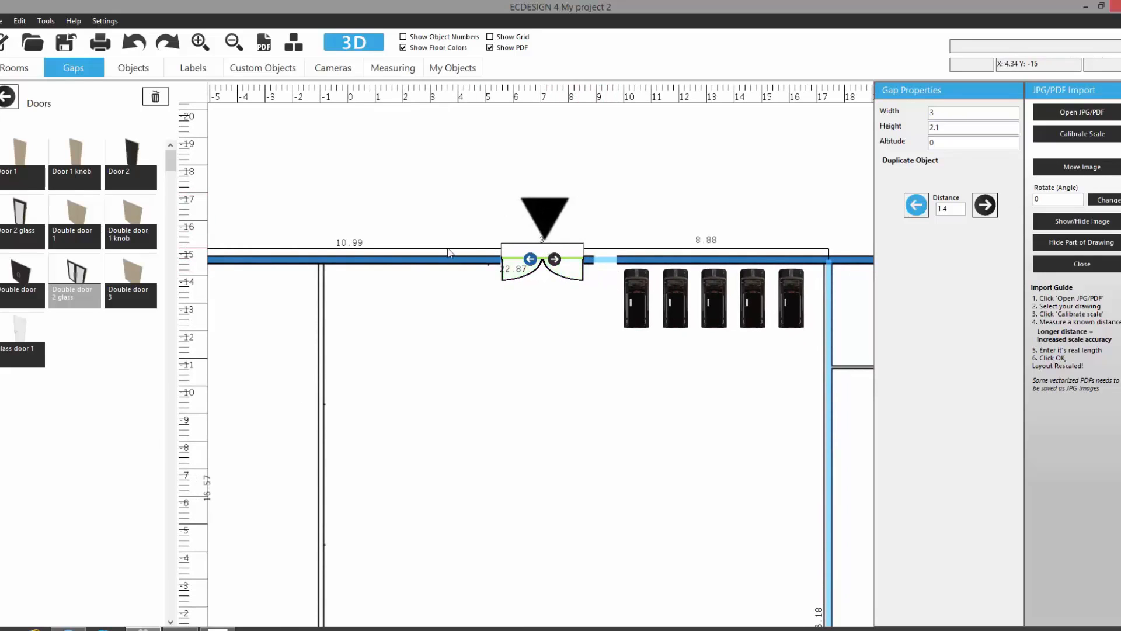
middle_drag(385, 259, 488, 237)
click(35, 70)
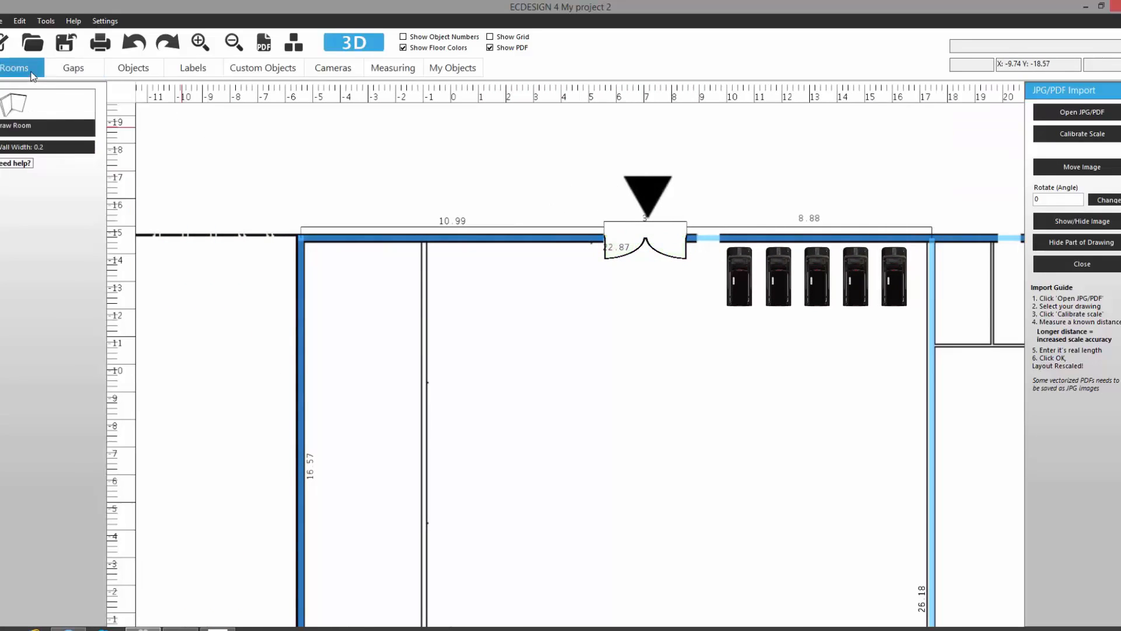
click(480, 239)
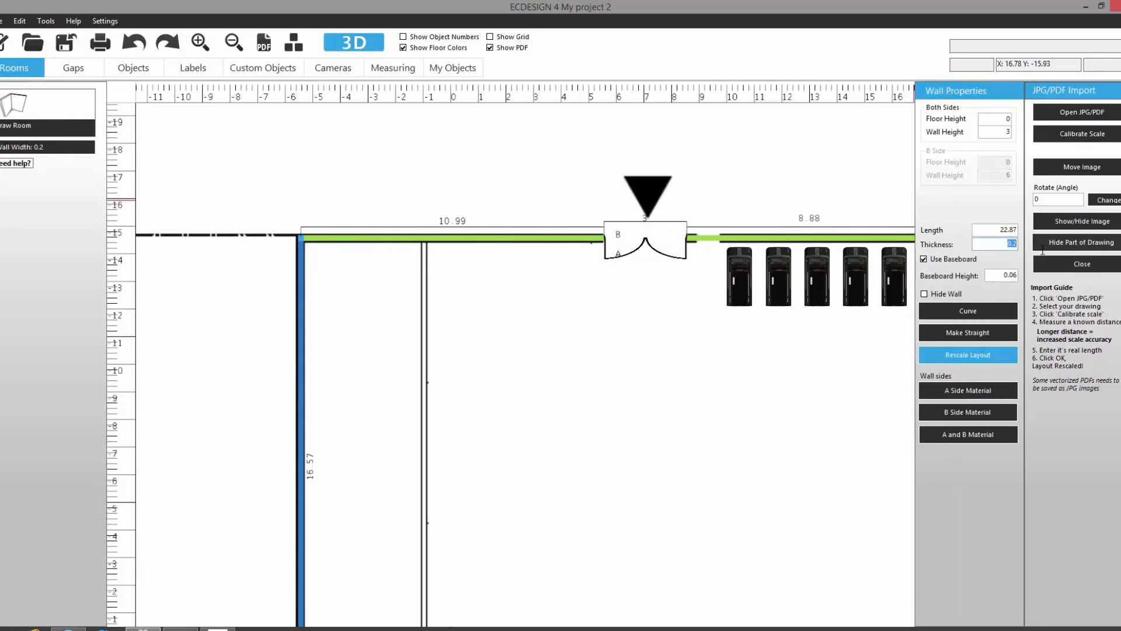
text(0.3)
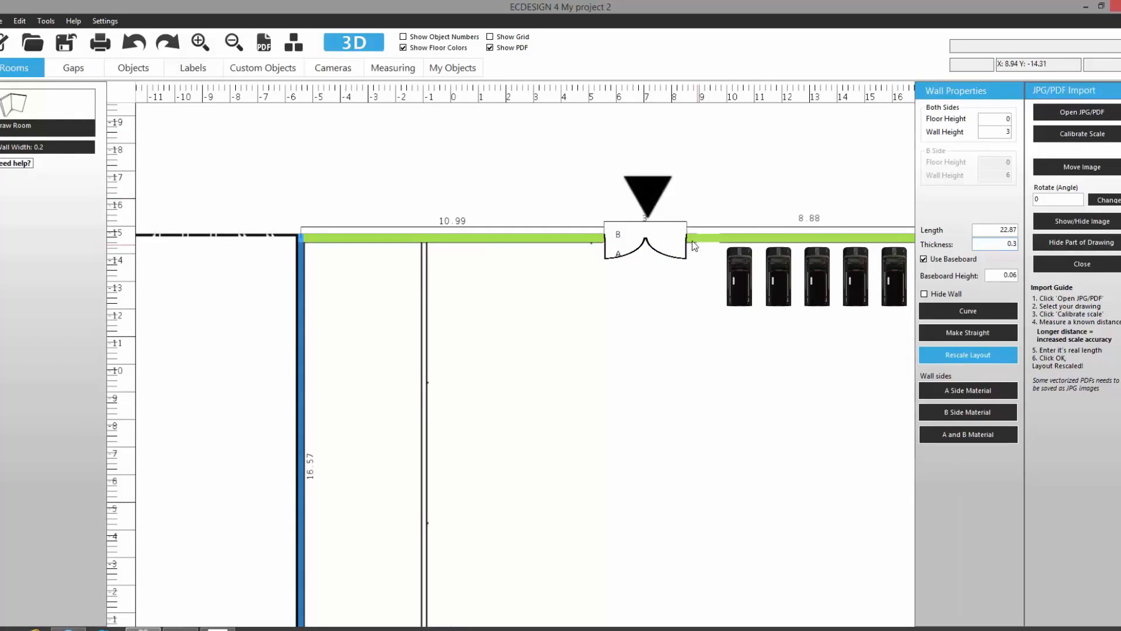
click(697, 187)
drag(697, 186, 691, 185)
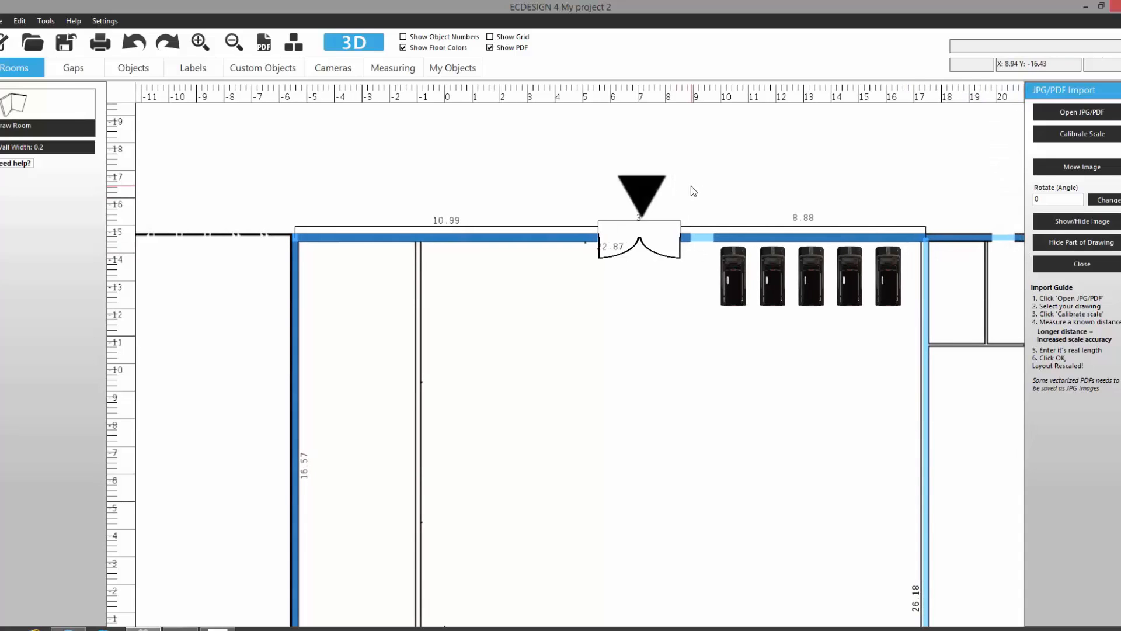
Hide the imported PDF drawing so only the drawn rooms, door and treadmills are displayed.
scroll(621, 288, down, 3)
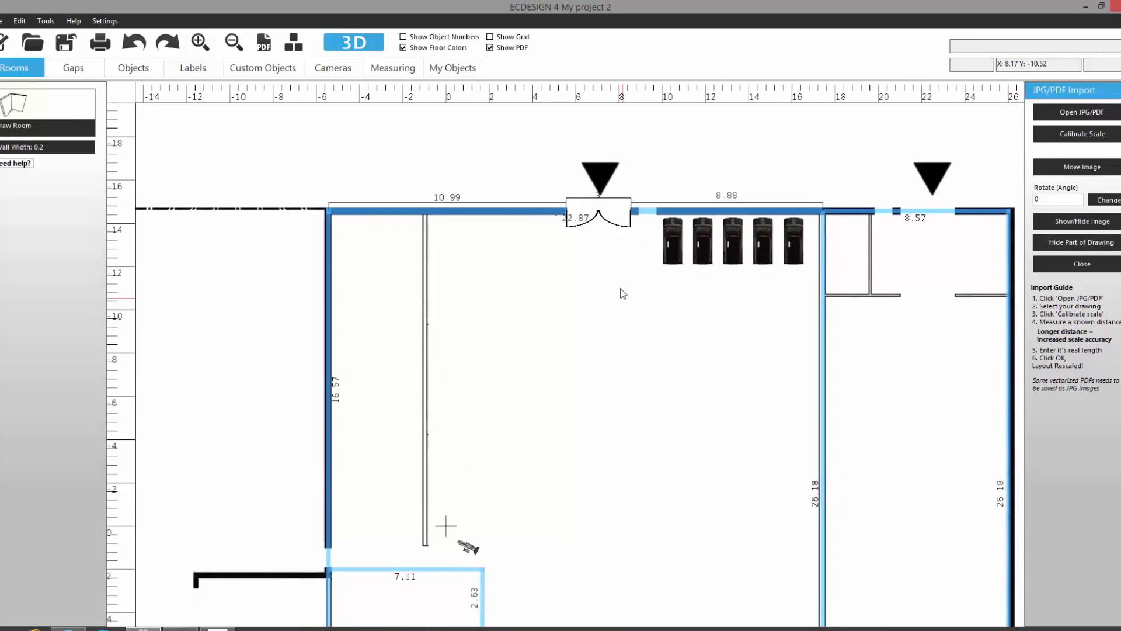
drag(624, 293, 602, 257)
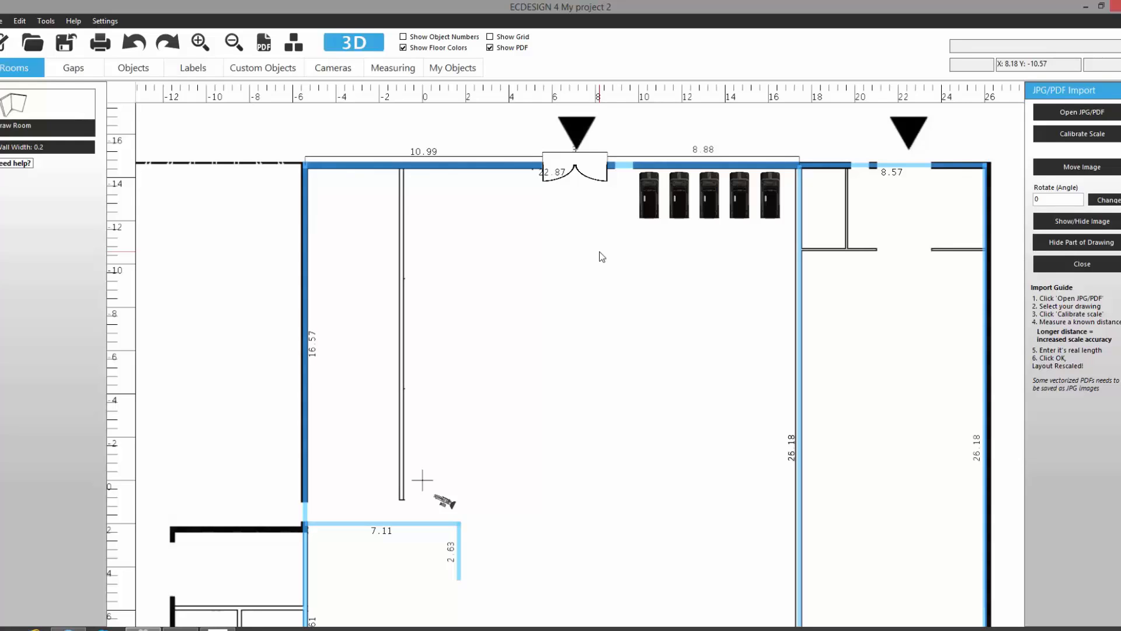
scroll(601, 245, down, 4)
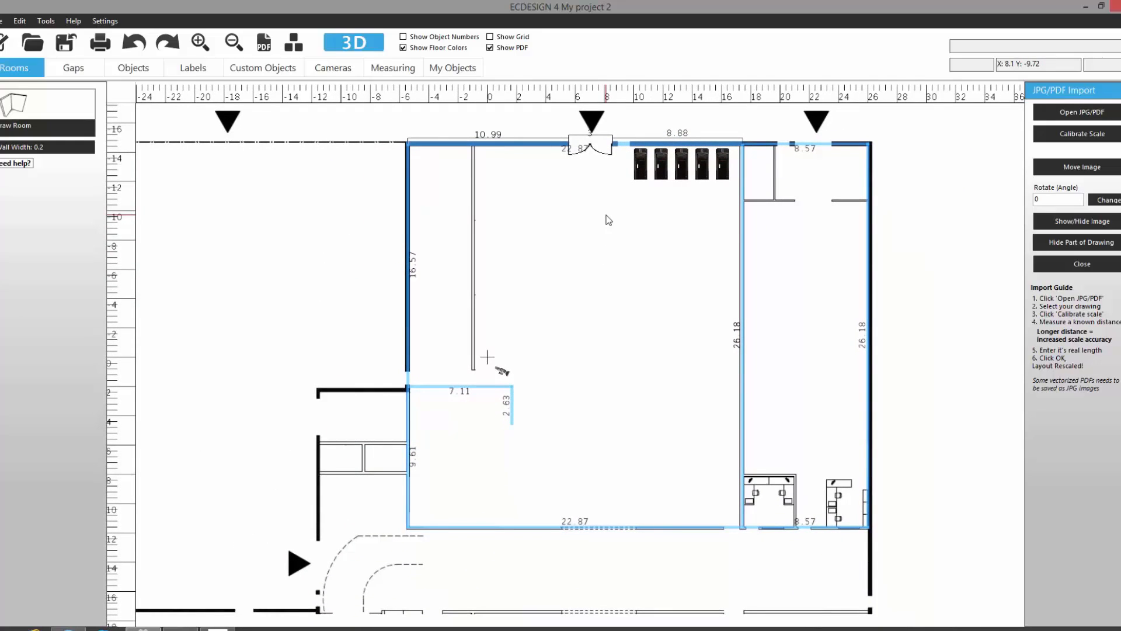
middle_drag(358, 216, 446, 204)
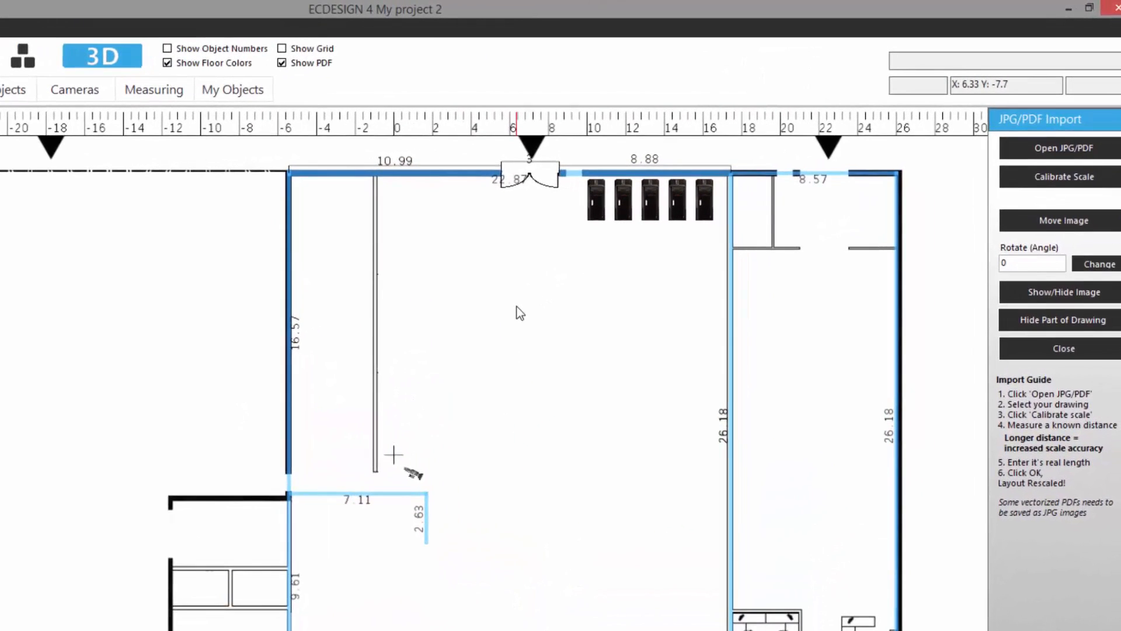
click(1066, 293)
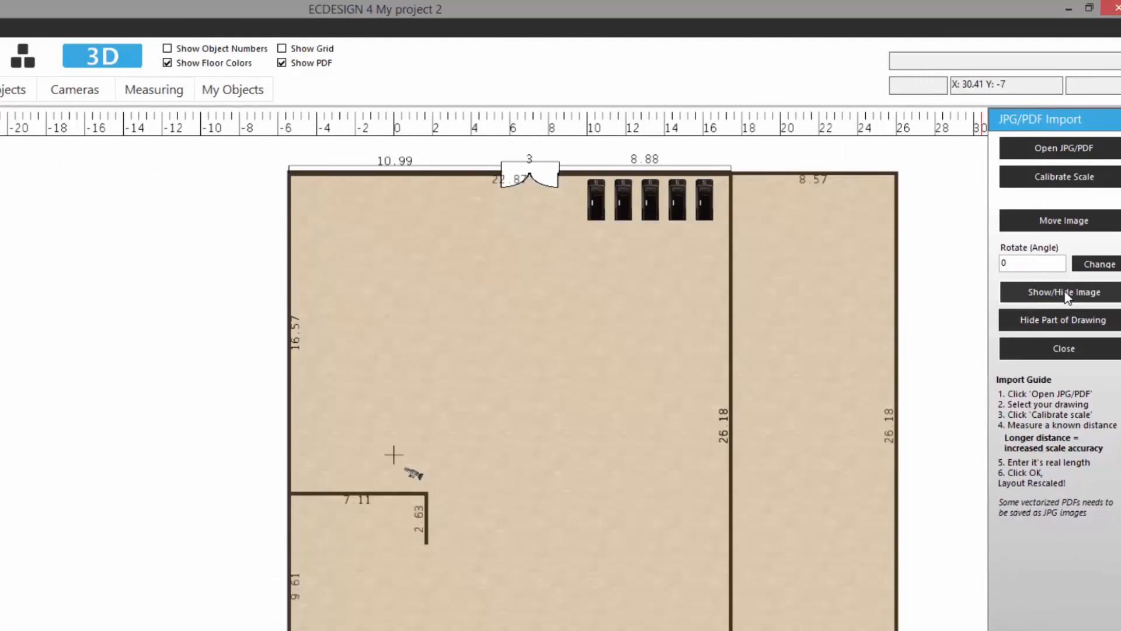